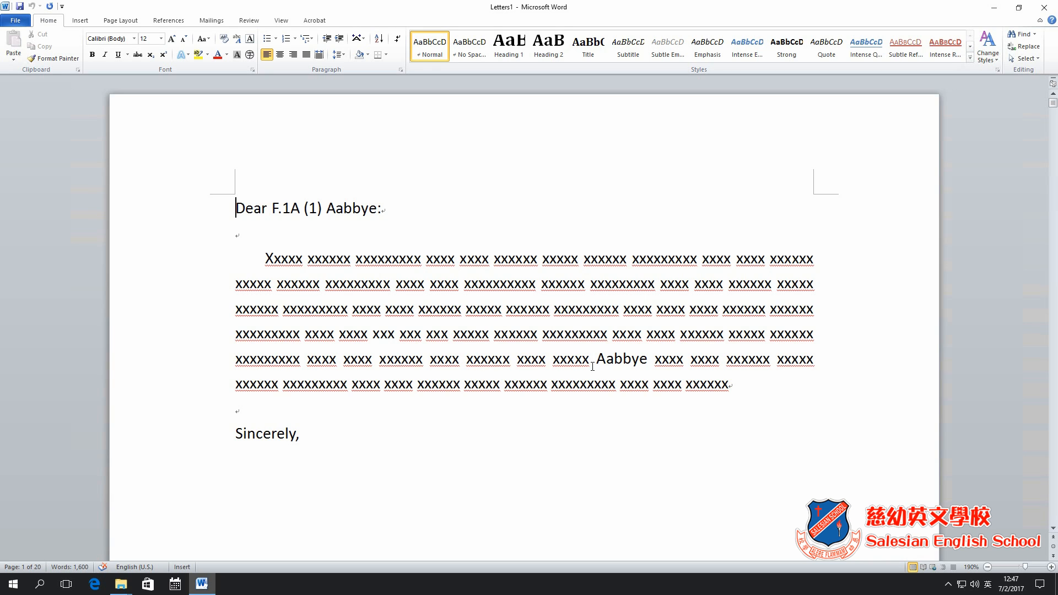
Review the finished merged letters, checking the personalised greeting line and body text on successive pages
click(178, 212)
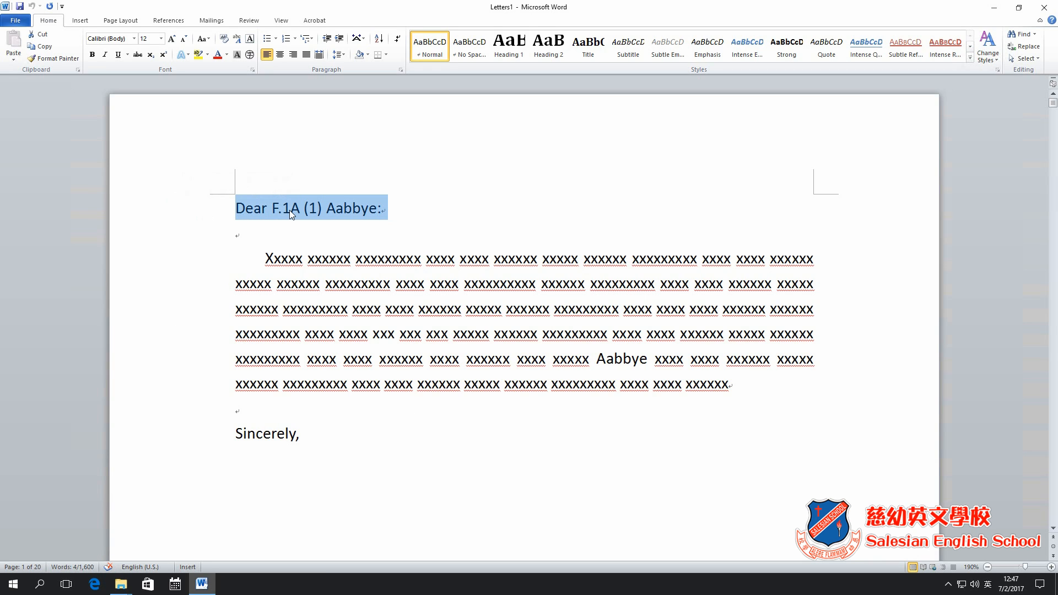
click(697, 309)
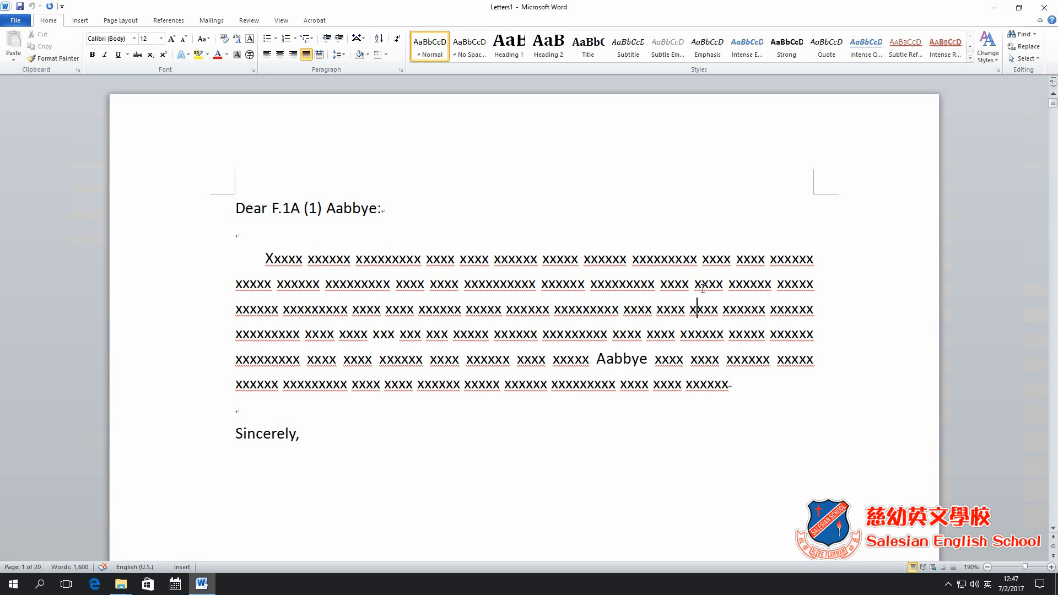
scroll(712, 286, down, 15)
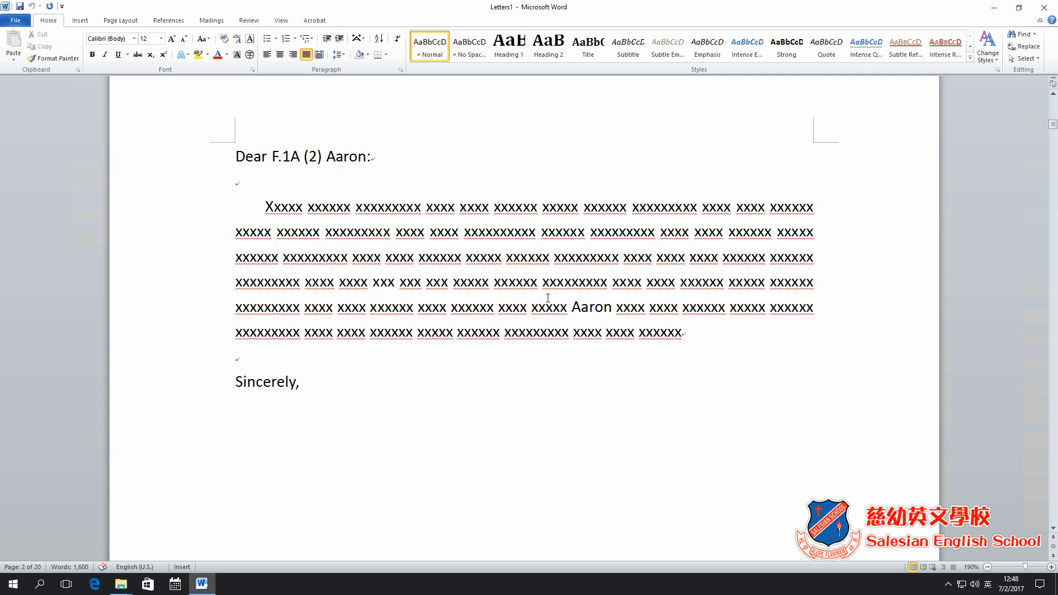
scroll(798, 393, down, 15)
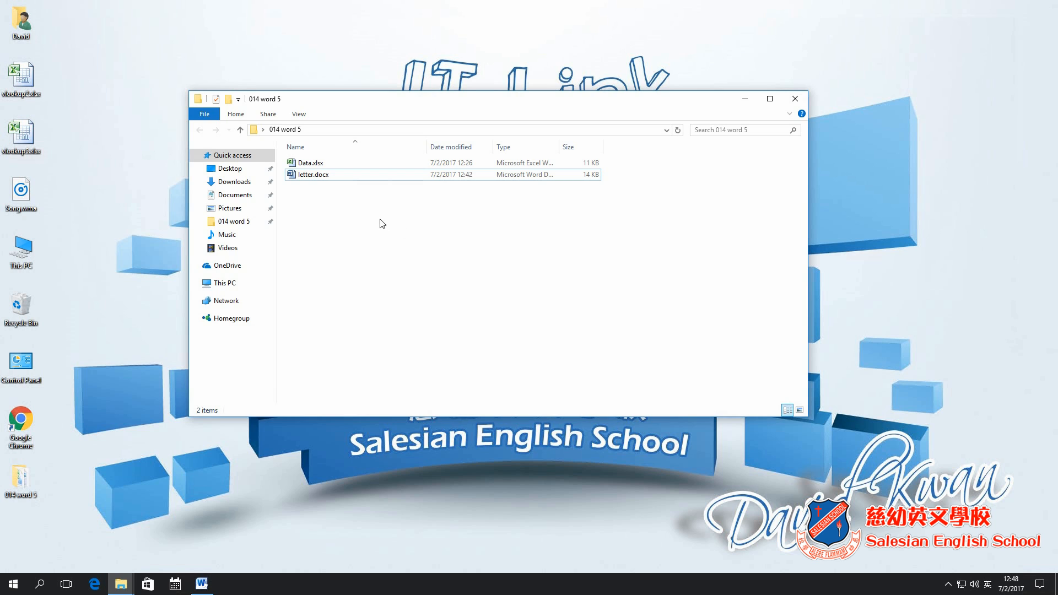
Open Data.xlsx from the 014 word 5 folder in Excel to examine its Class, No and Name column headings, and close it
click(306, 162)
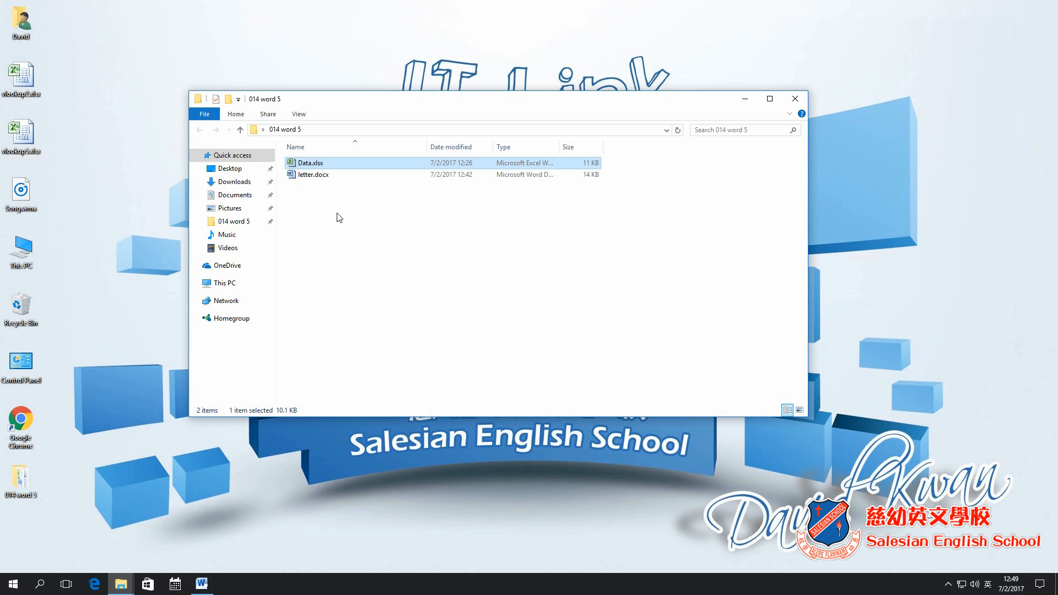
double_click(311, 163)
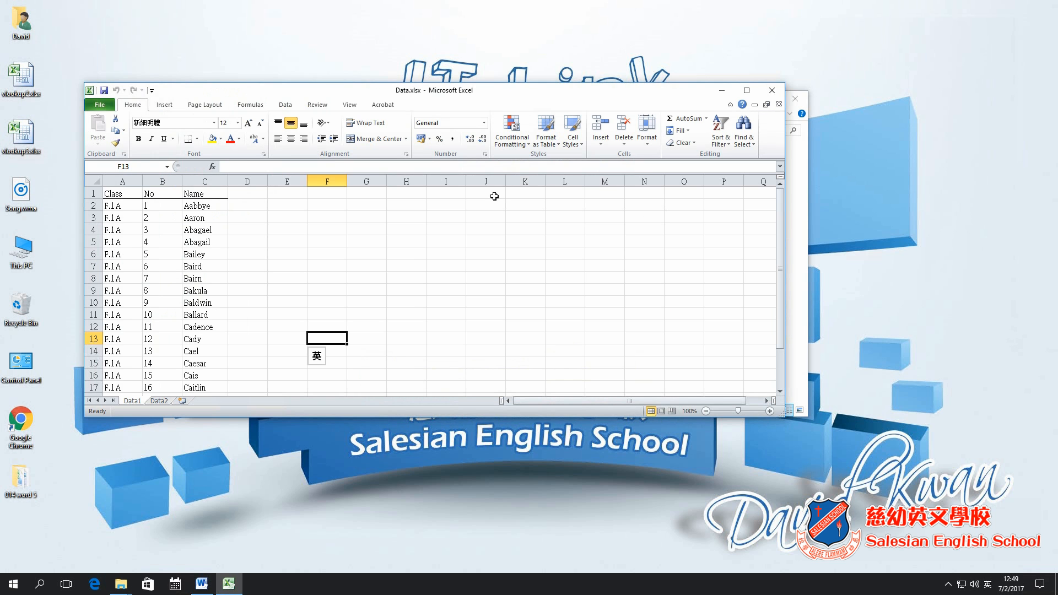
click(747, 90)
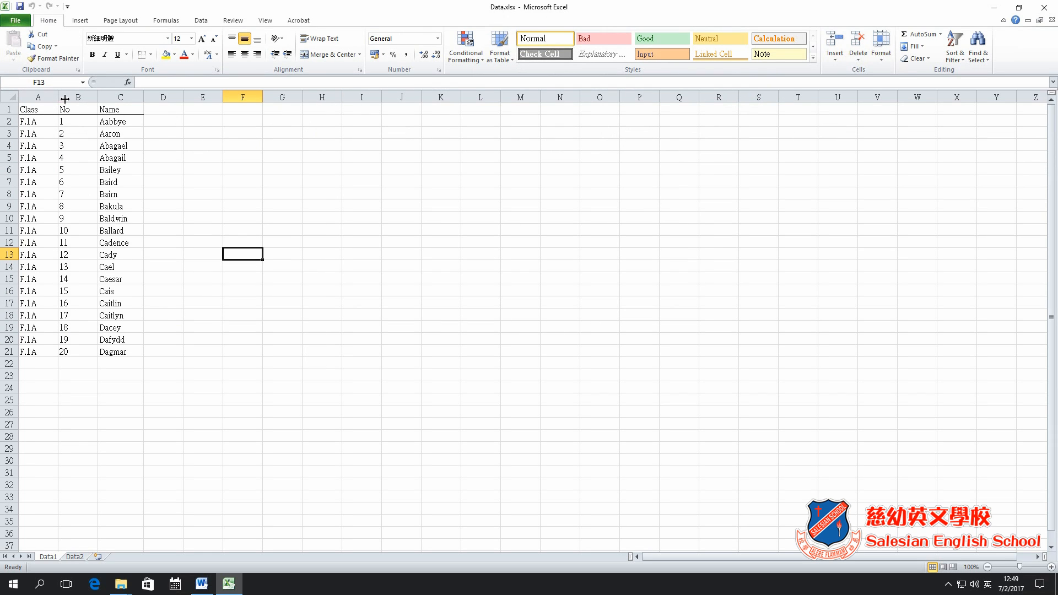
click(42, 108)
click(72, 111)
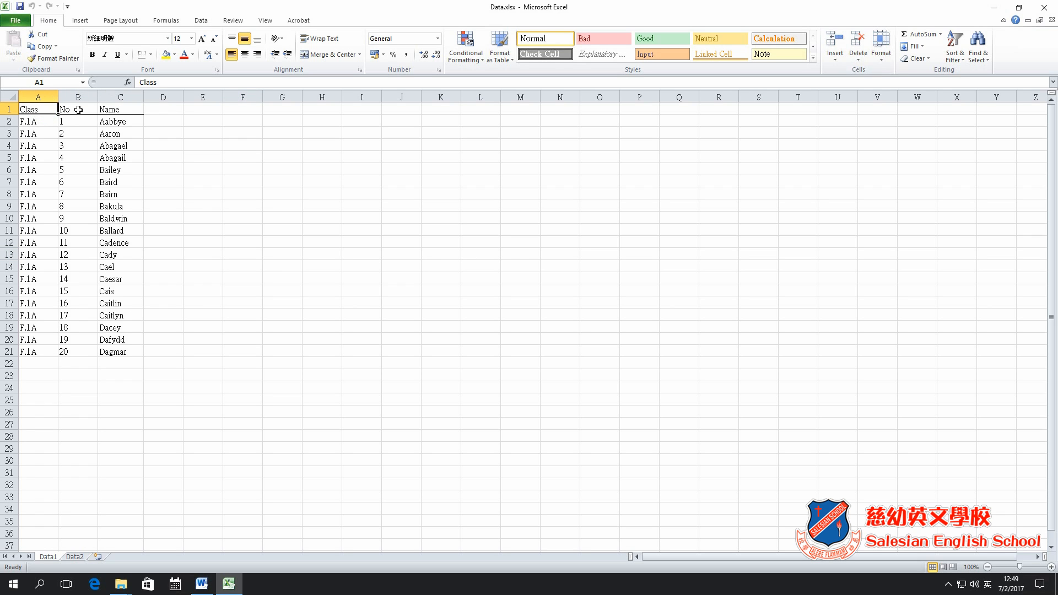
click(118, 109)
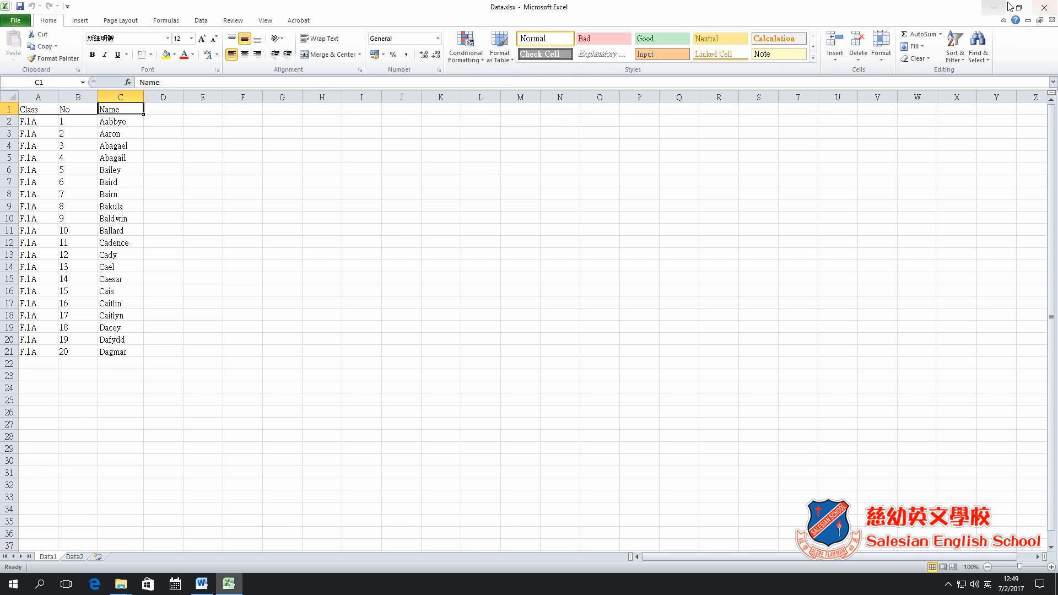
click(1053, 8)
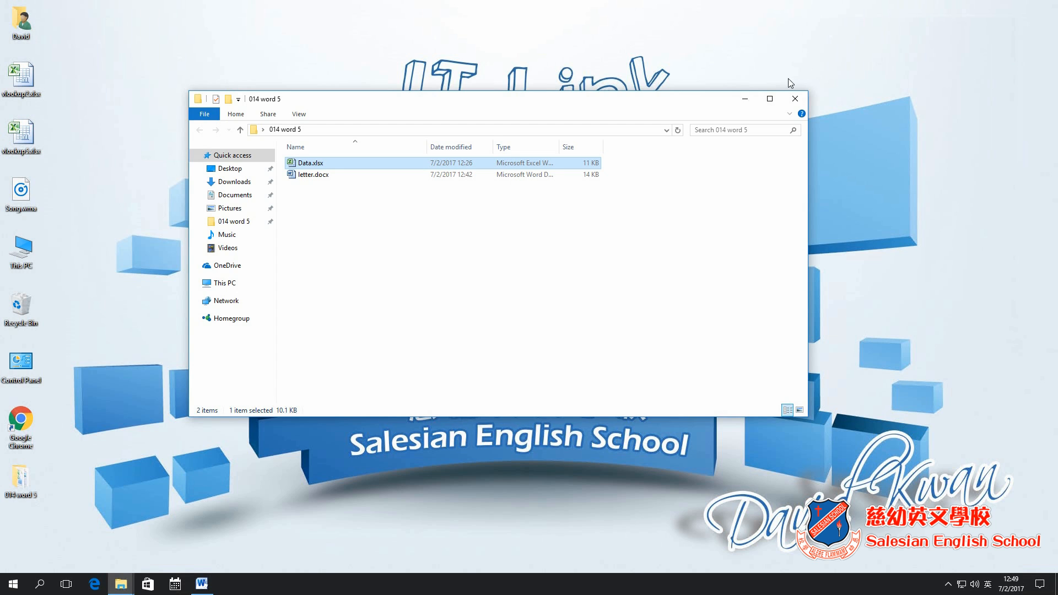
Open letter.docx in Word and examine the Class, No and Name placeholders in the greeting and body
double_click(313, 175)
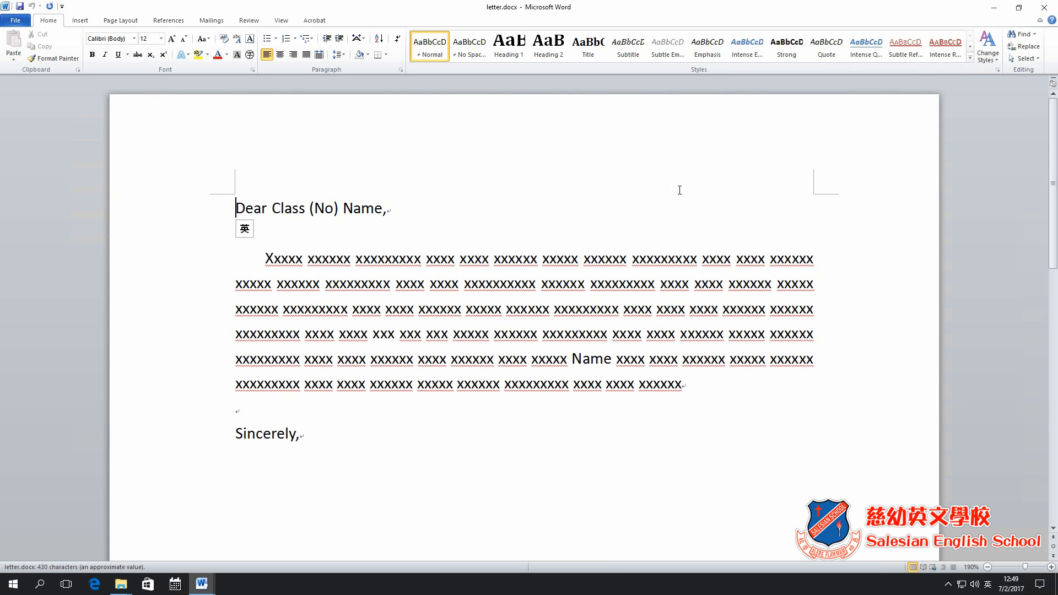
drag(272, 208, 305, 200)
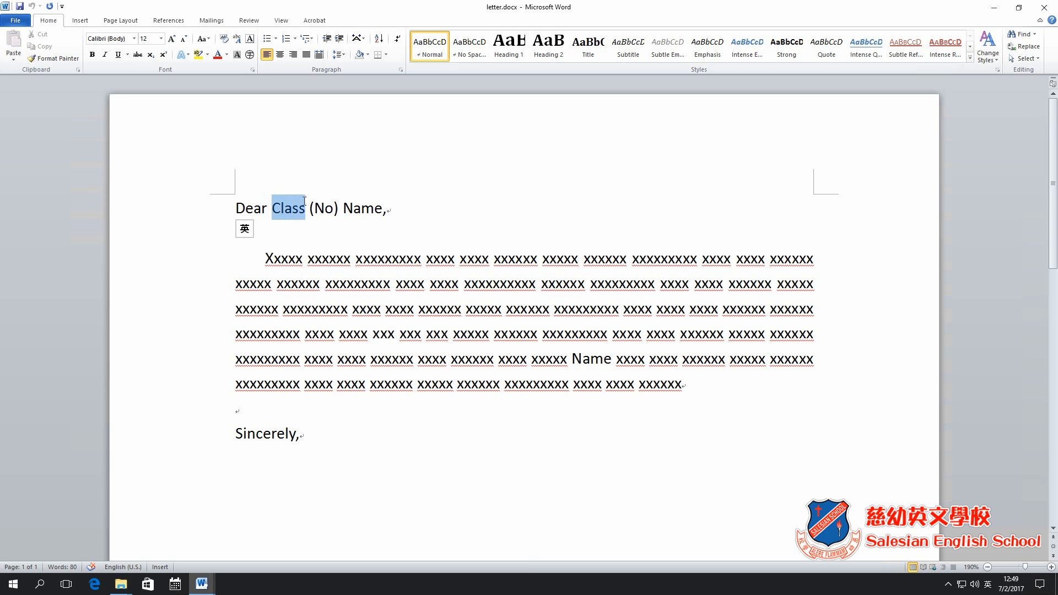
drag(313, 208, 385, 200)
click(384, 209)
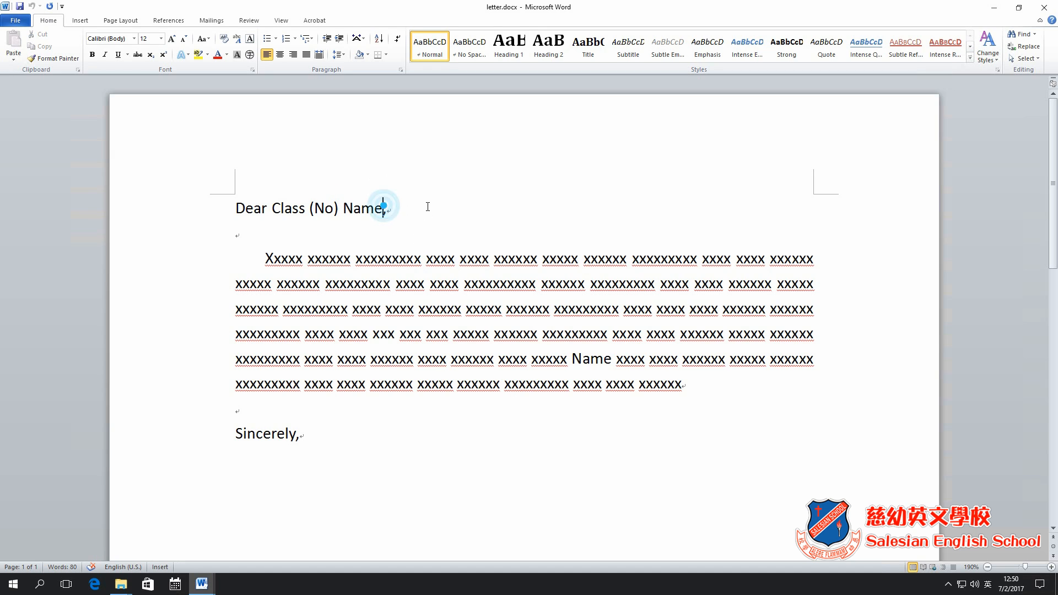
drag(573, 357, 612, 357)
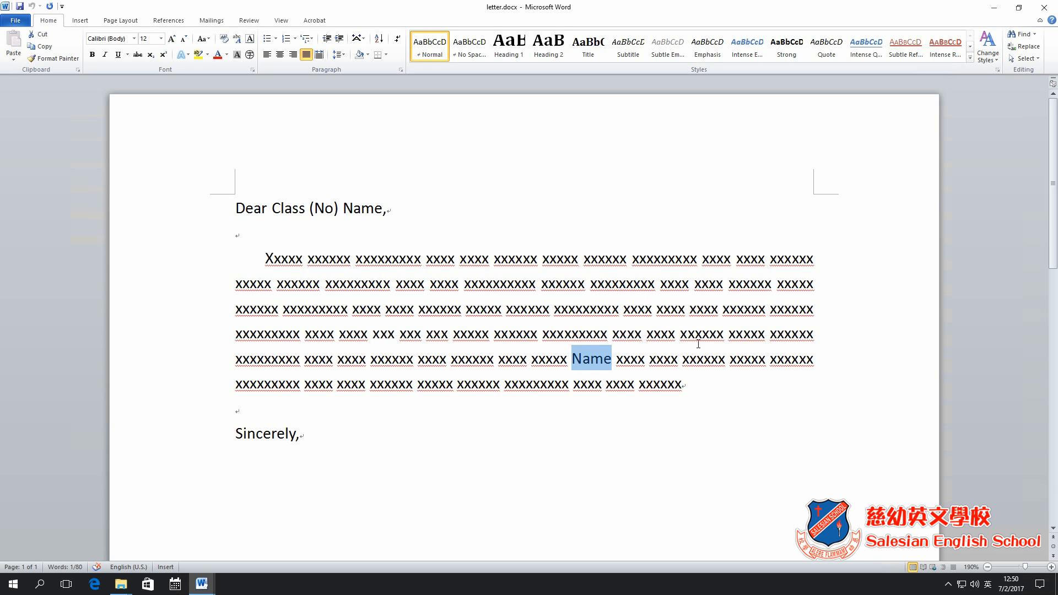
click(597, 224)
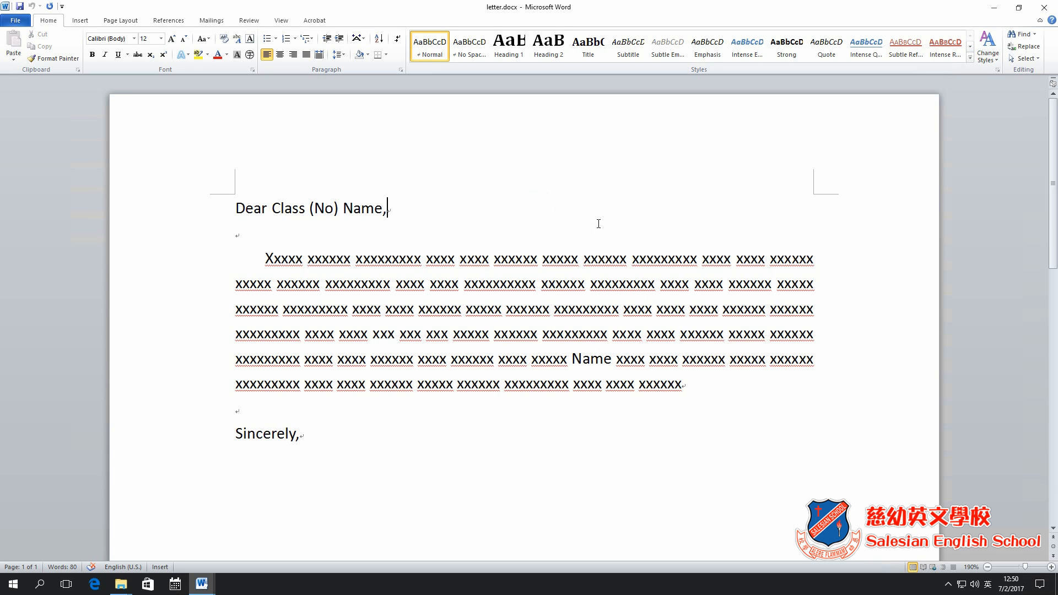
Connect the letter to the existing recipient list Data.xlsx in the 014 word 5 folder, using the Data1$ table with column headers
click(218, 25)
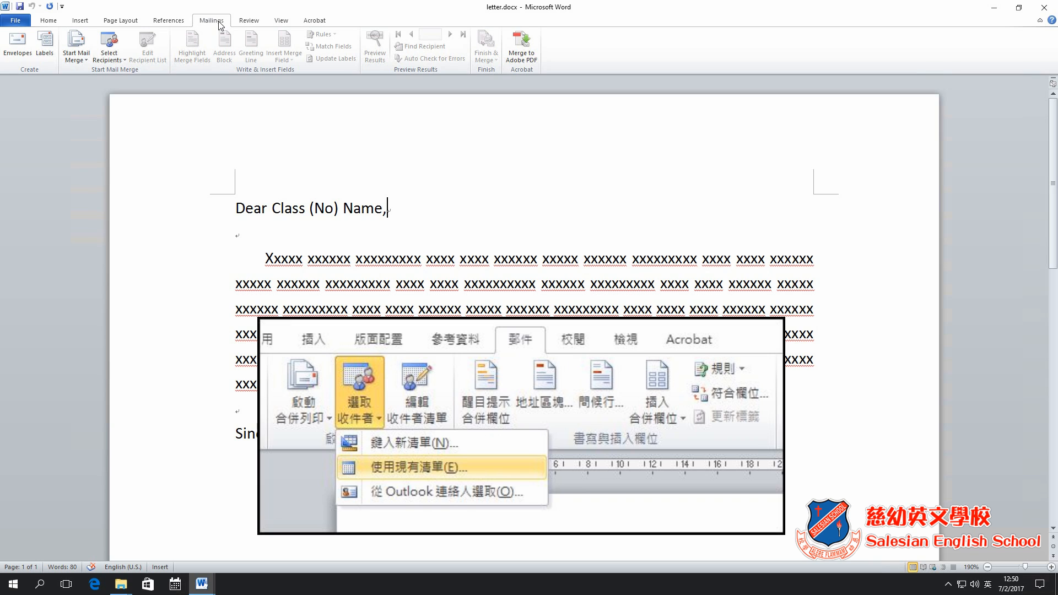
click(108, 57)
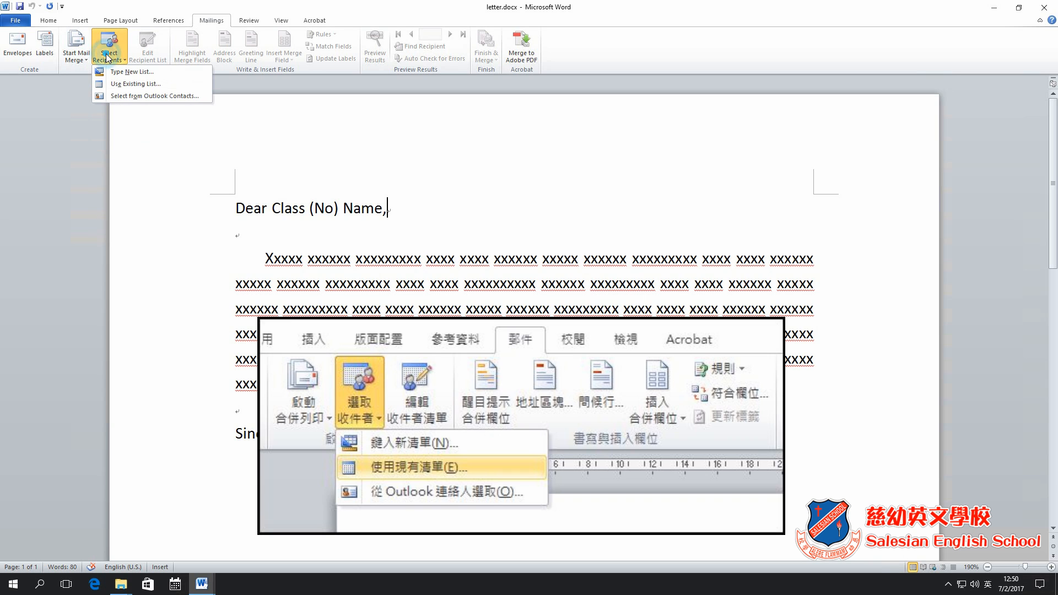
click(154, 85)
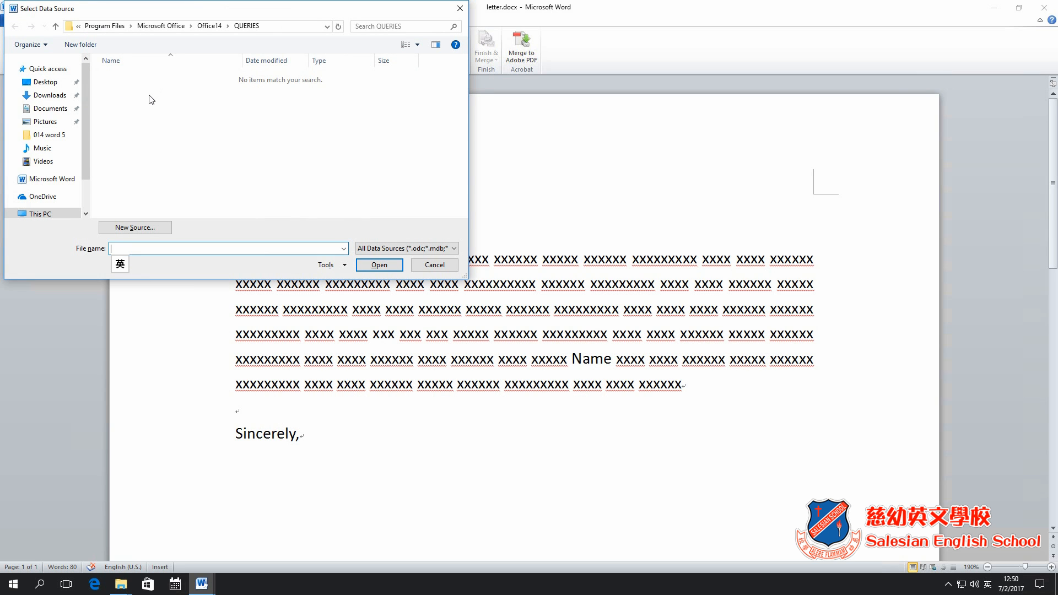
click(68, 84)
double_click(127, 77)
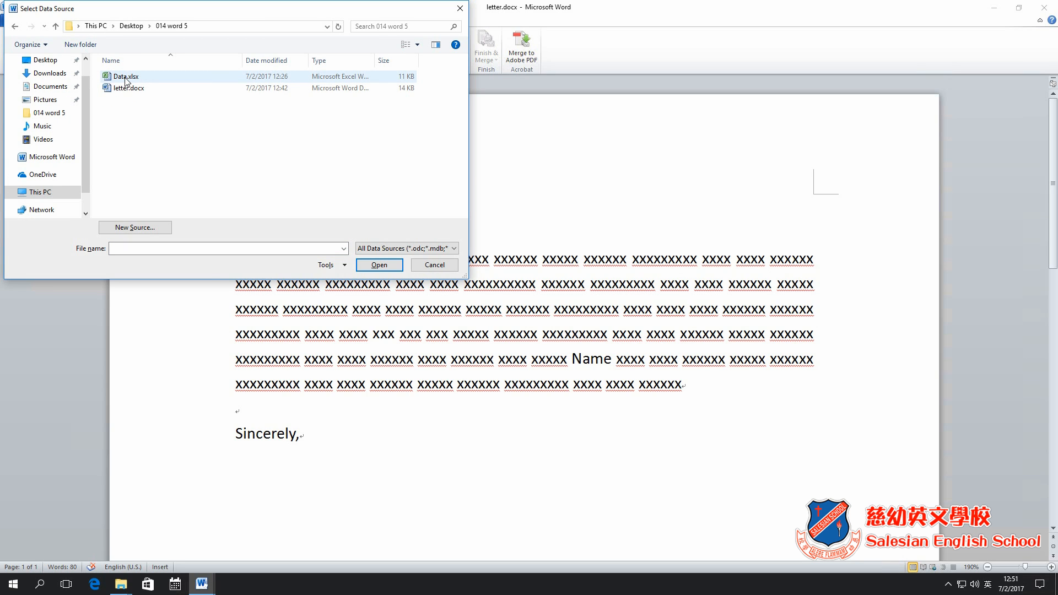
click(125, 79)
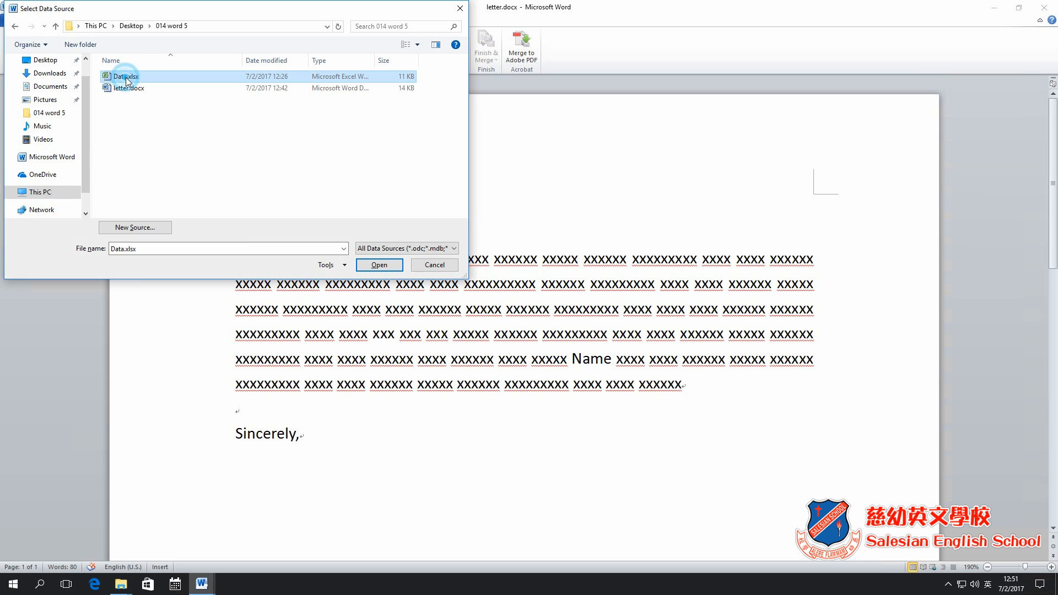
click(380, 265)
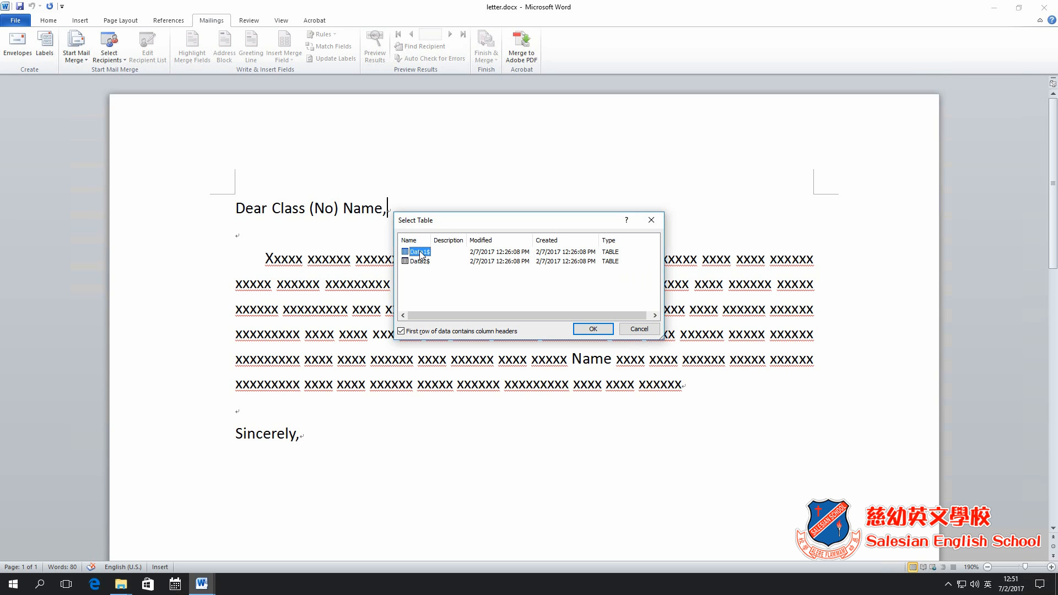
click(603, 334)
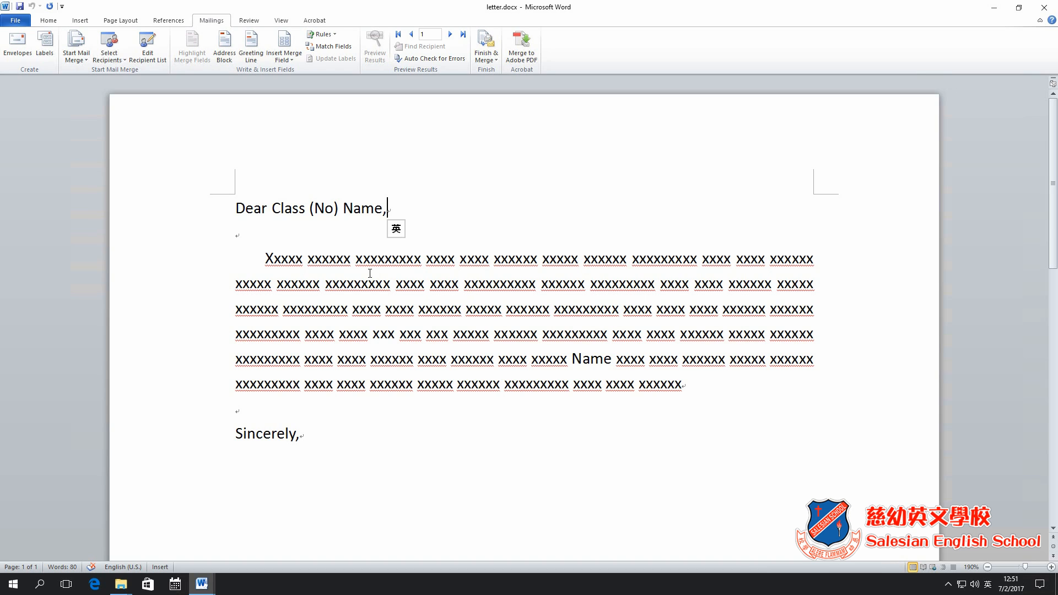
Replace the plain word Class in the greeting line with the Class merge field
click(274, 208)
click(284, 57)
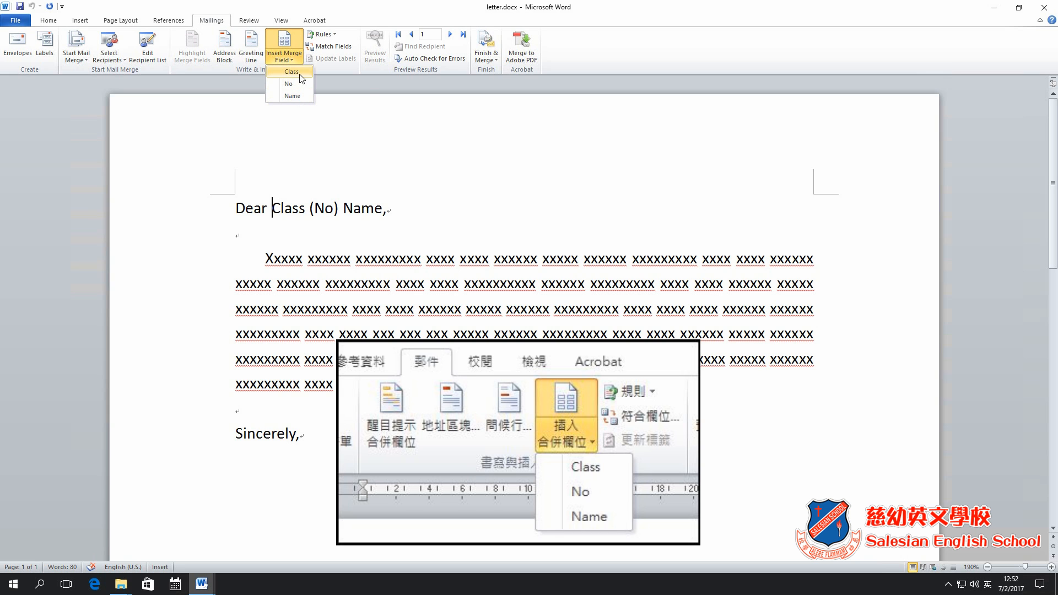
click(300, 73)
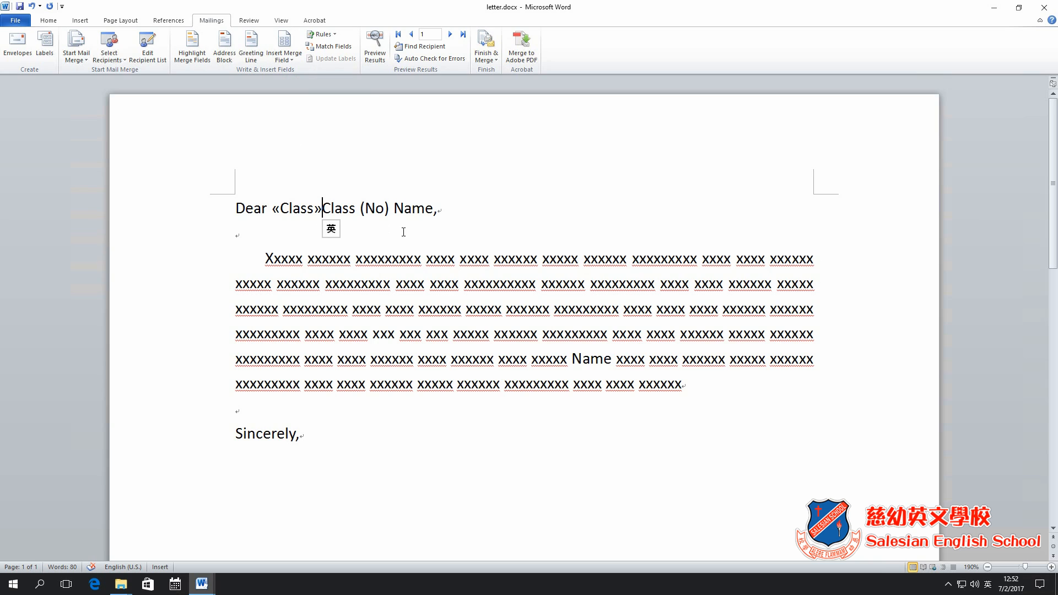
click(301, 208)
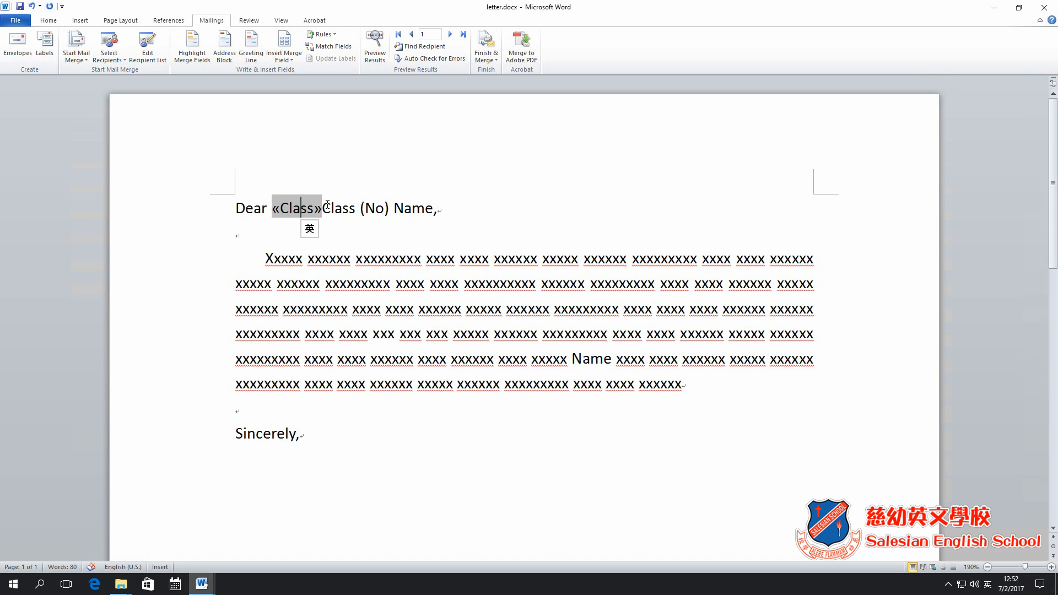
click(335, 208)
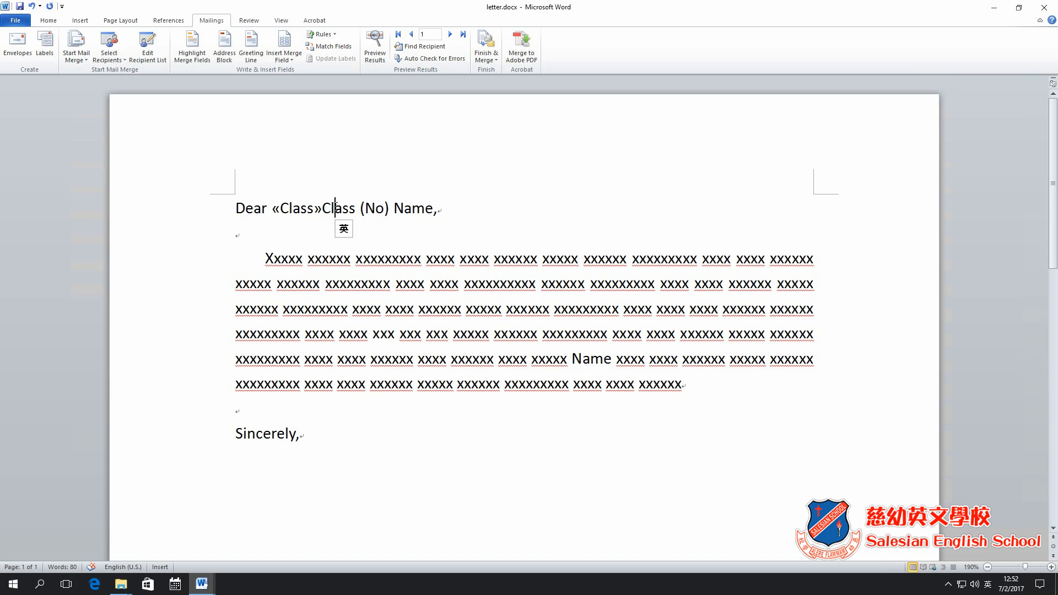
click(356, 207)
key(BackSpace)
key(BackSpace)
key(BackSpace)
key(BackSpace)
key(BackSpace)
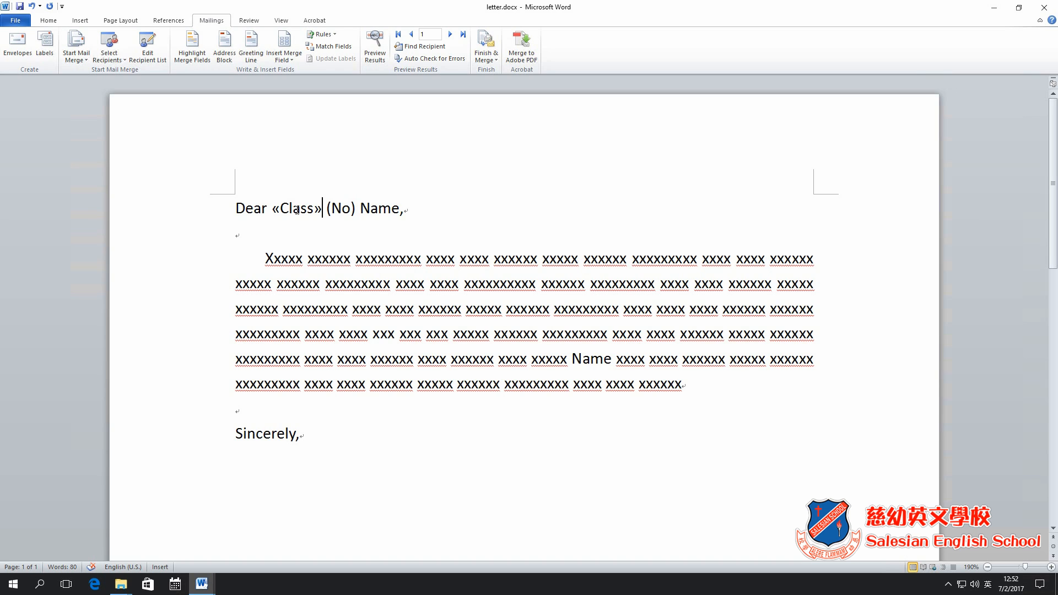
Replace the plain word No inside the greeting's parentheses with the No merge field
click(332, 208)
click(286, 55)
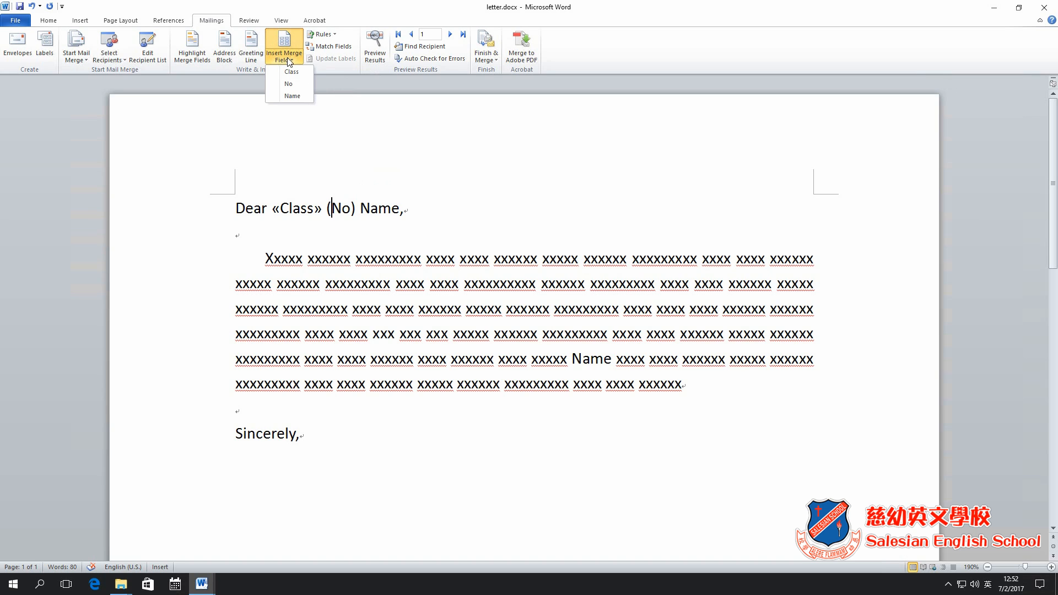
click(292, 85)
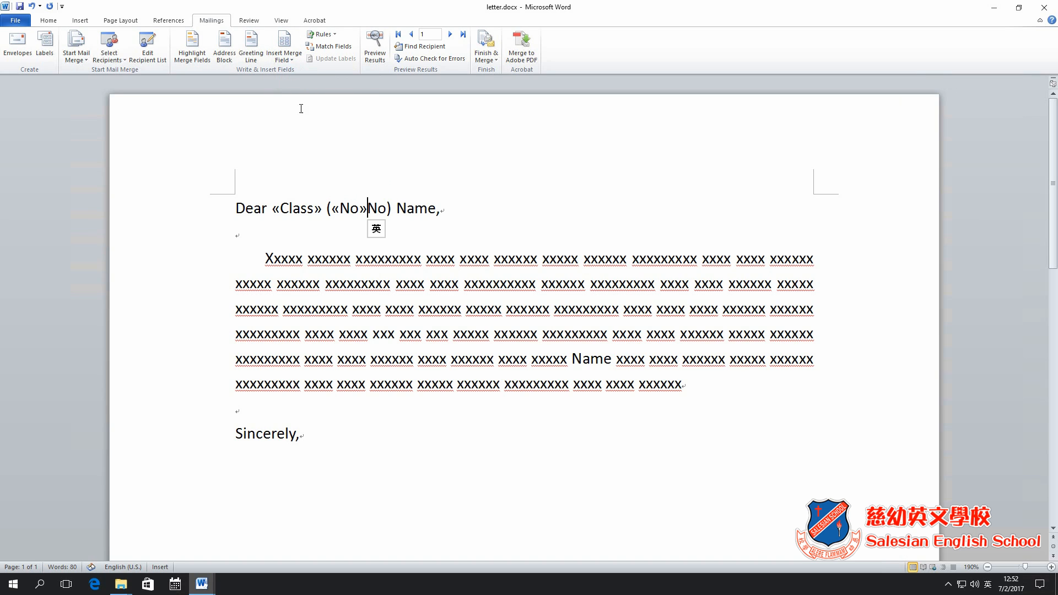
click(340, 210)
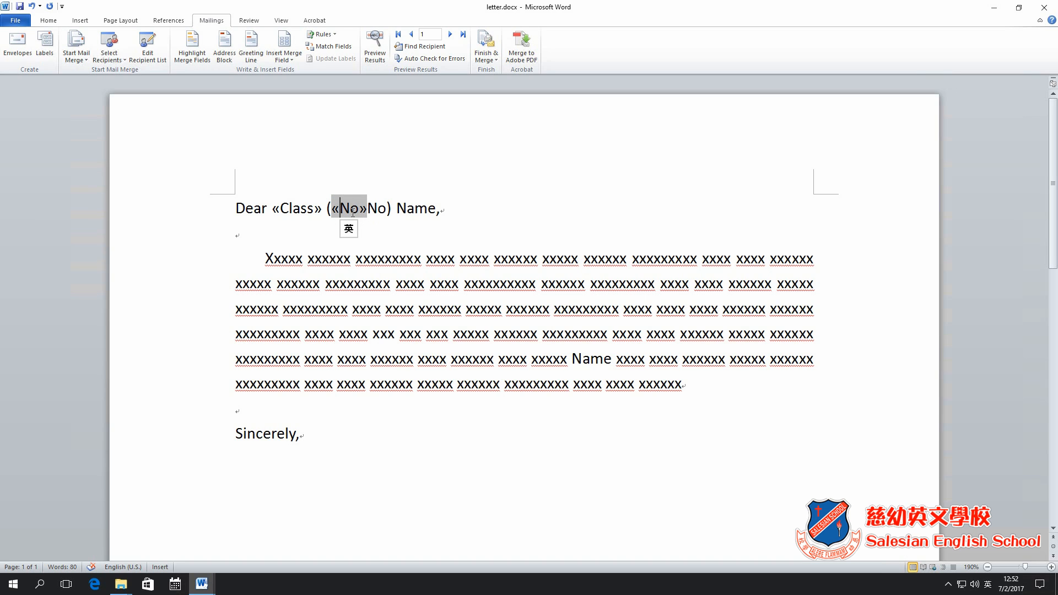
click(374, 206)
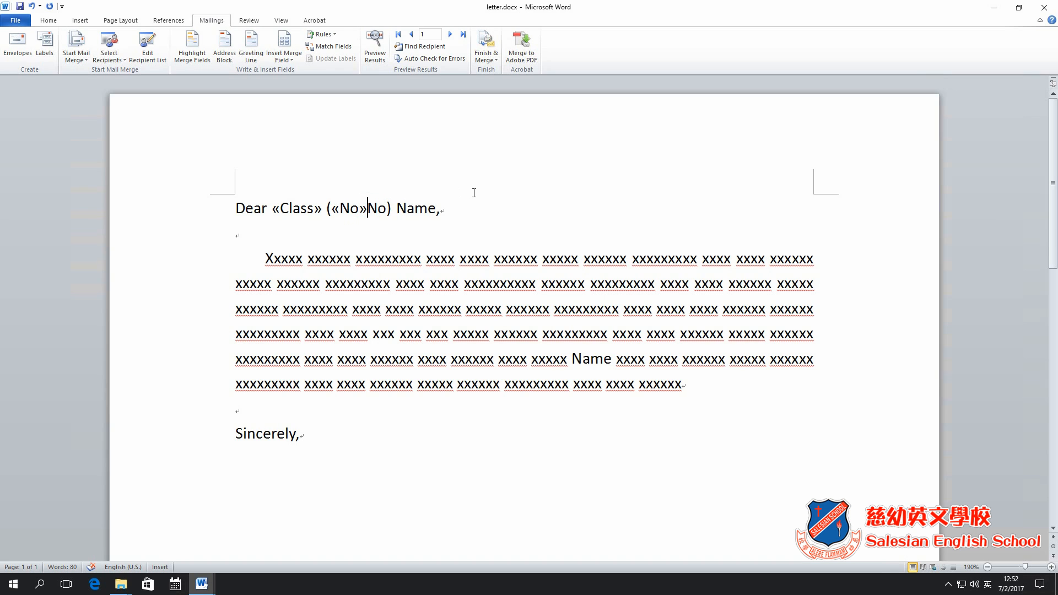
key(Delete)
key(Delete)
Replace the plain word Name in the greeting line with the Name merge field
click(378, 206)
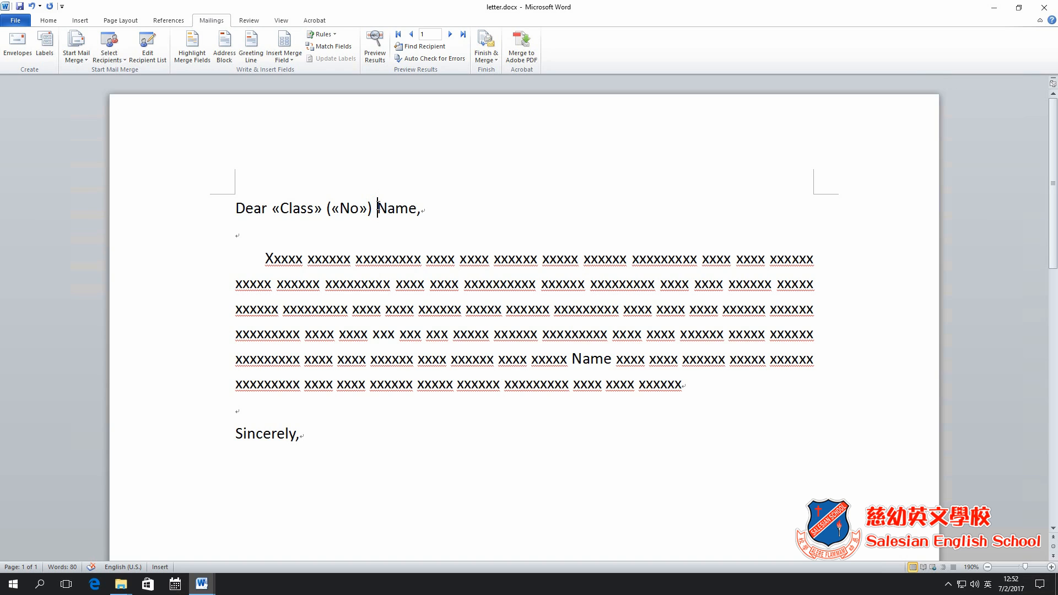
drag(378, 205, 415, 204)
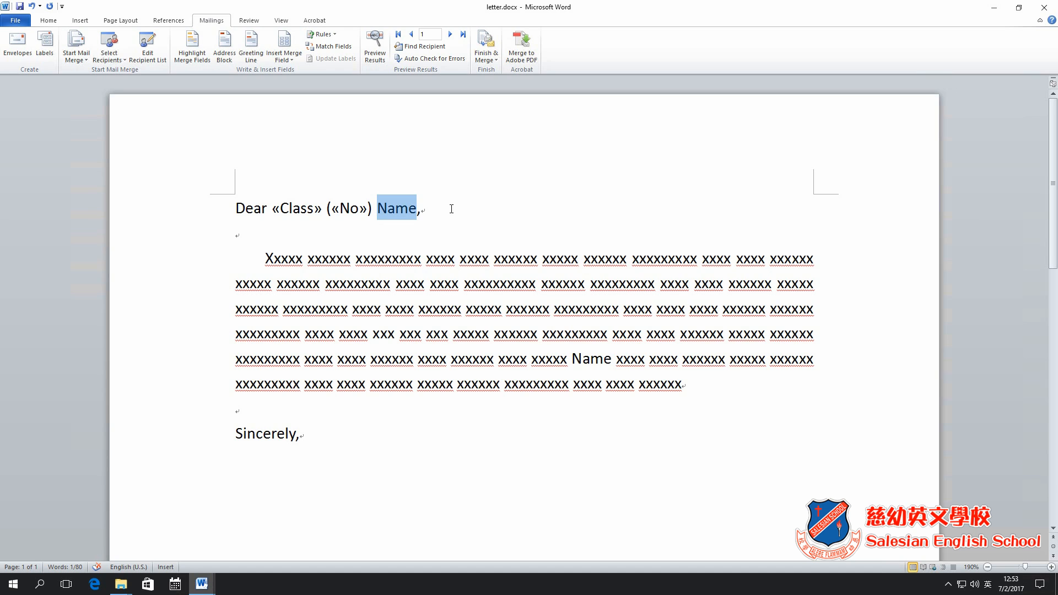
click(288, 59)
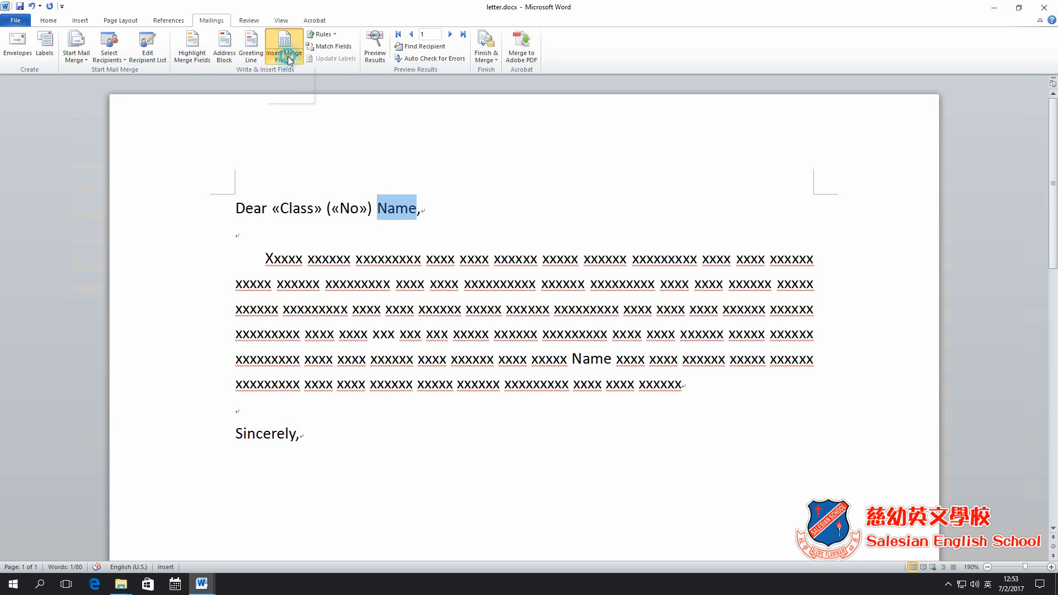
click(289, 98)
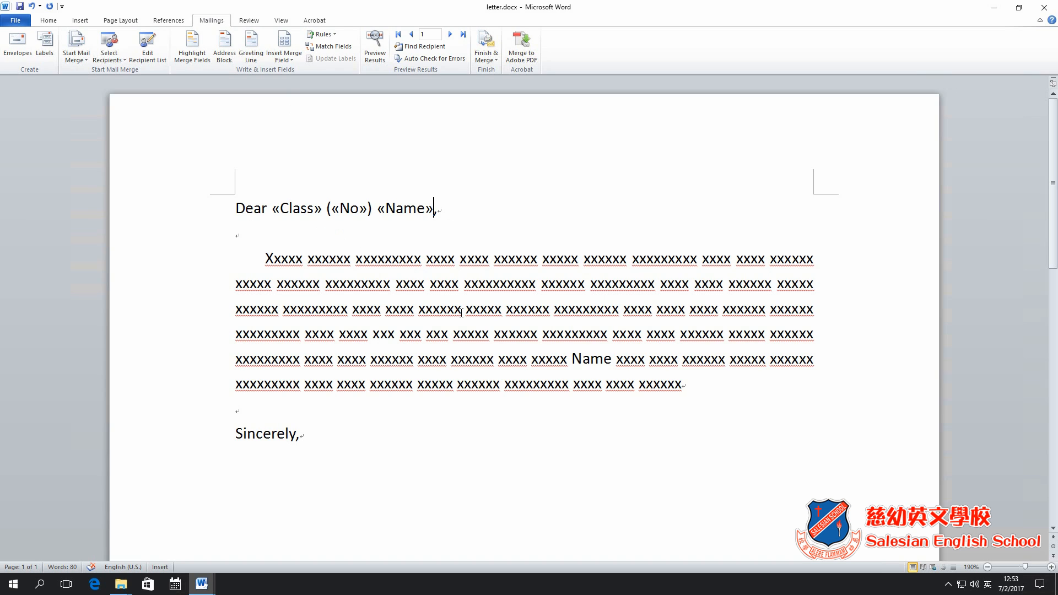
Replace the plain word Name in the body paragraph with the Name merge field
drag(575, 361, 610, 355)
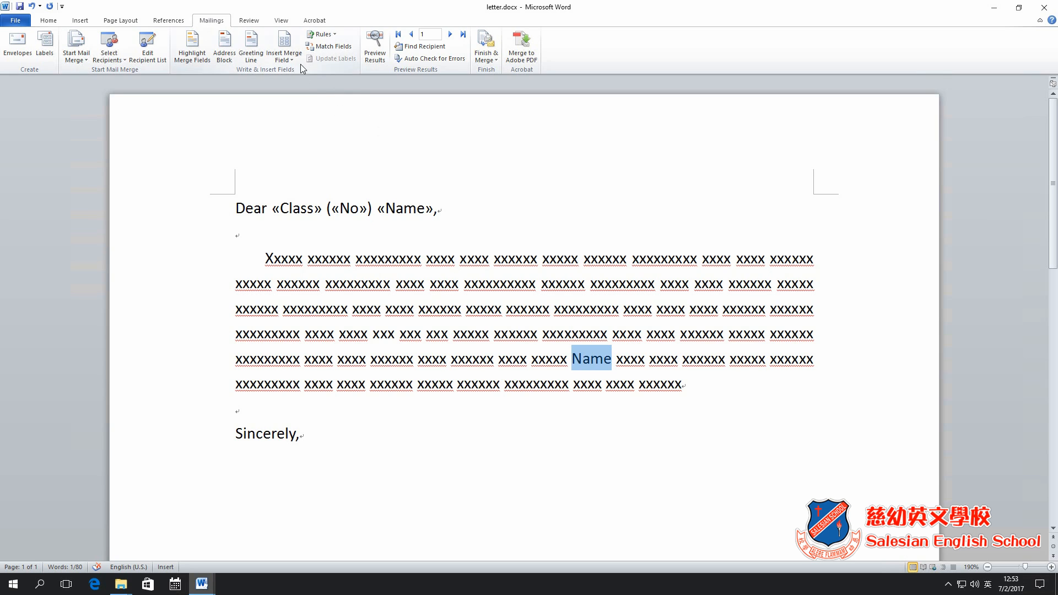
click(284, 57)
click(300, 97)
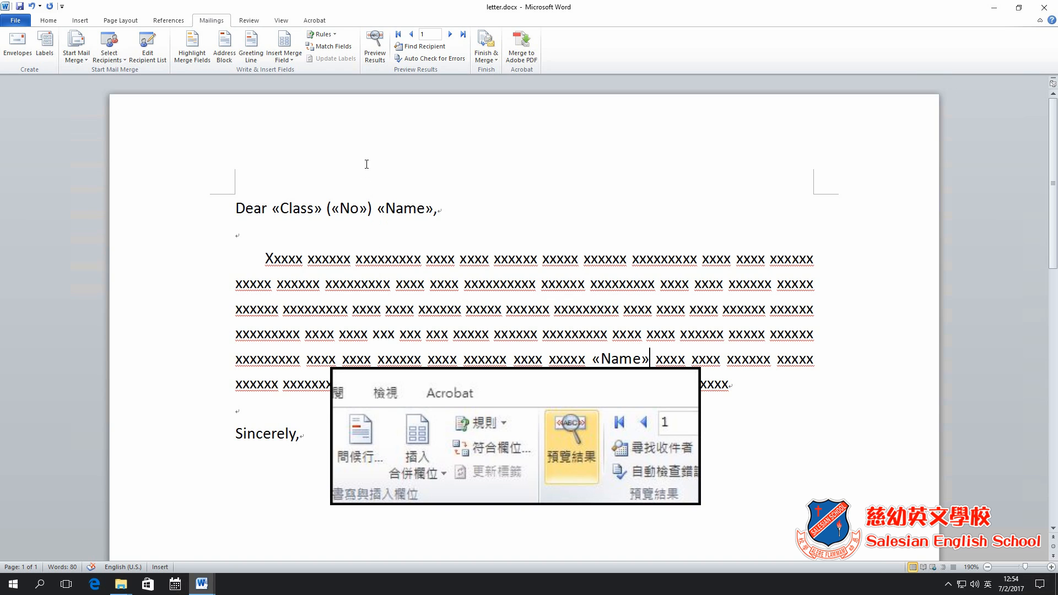
Preview the merge results in the letter and move through the recipients up to record 3
click(377, 55)
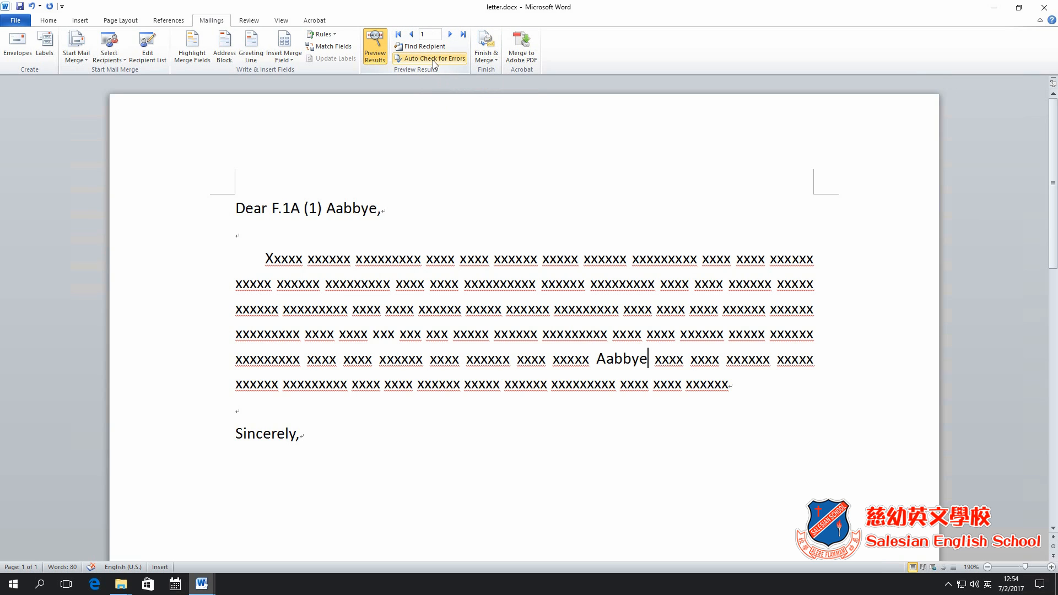
click(450, 35)
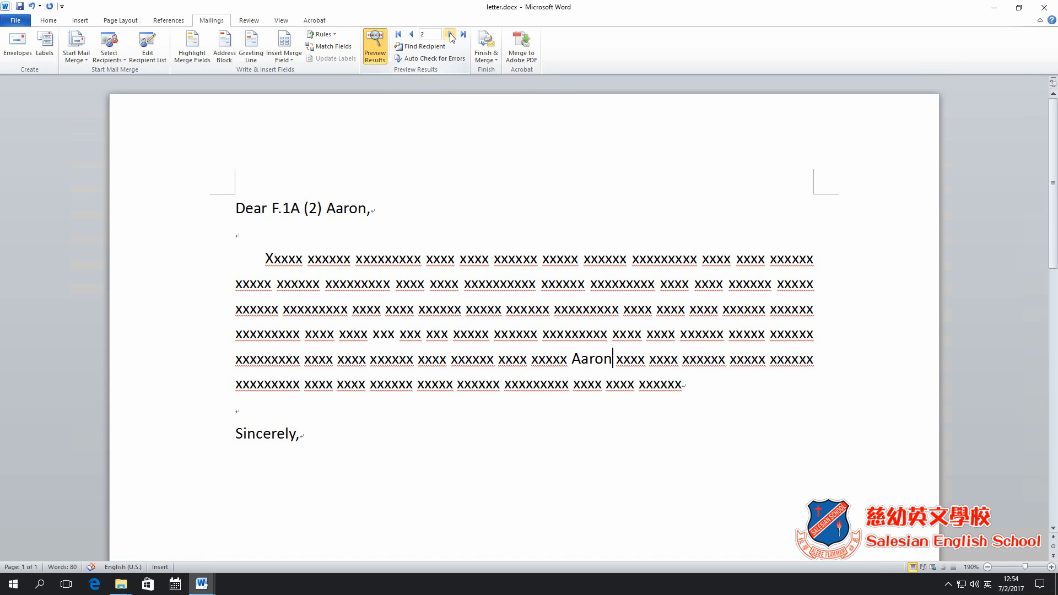
click(451, 35)
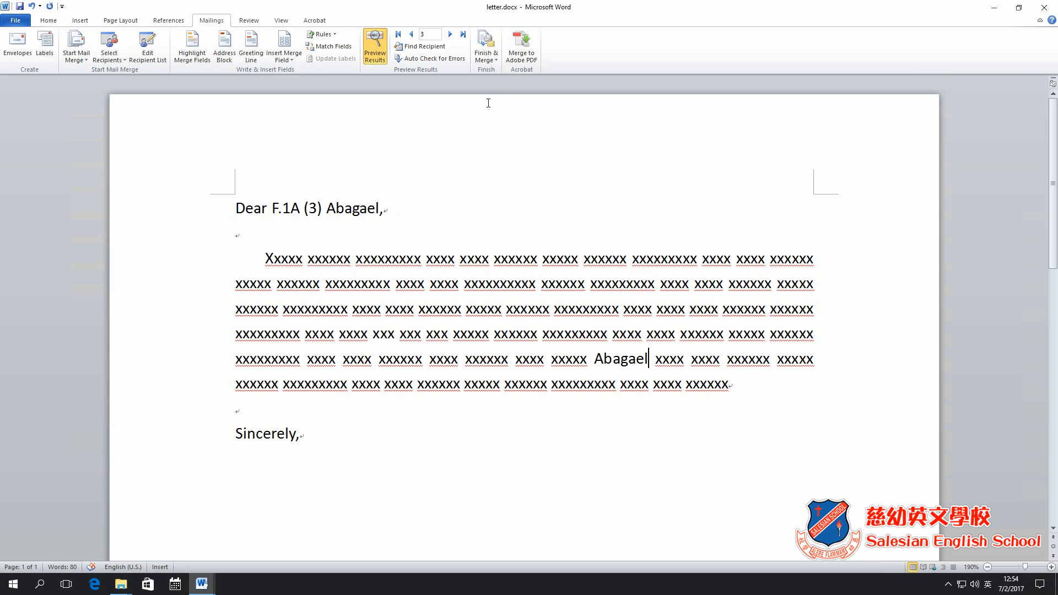
Finish the merge by generating editable individual letters in a new document for all records
click(495, 62)
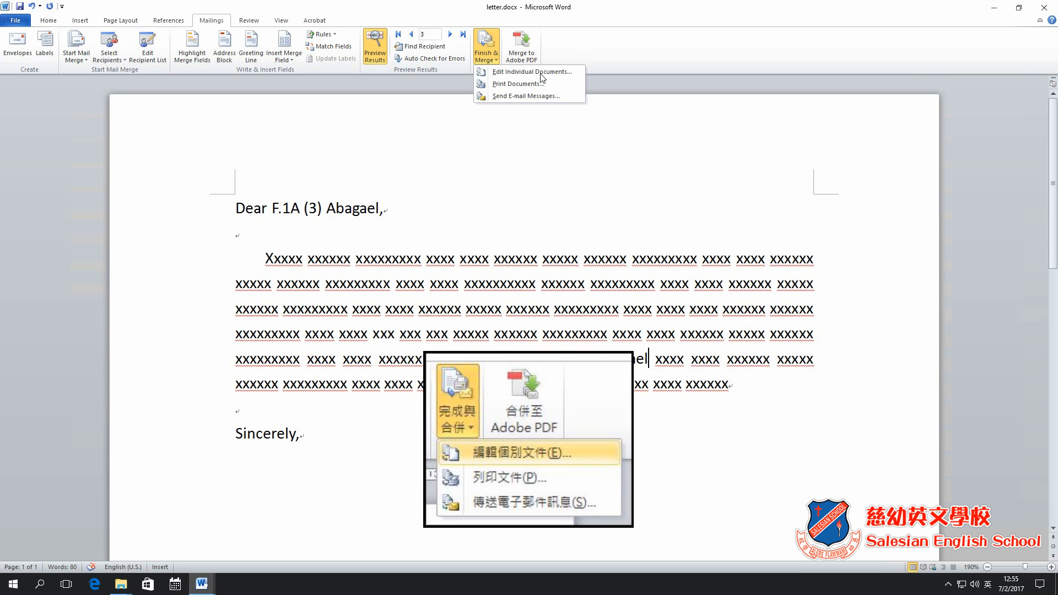
click(542, 73)
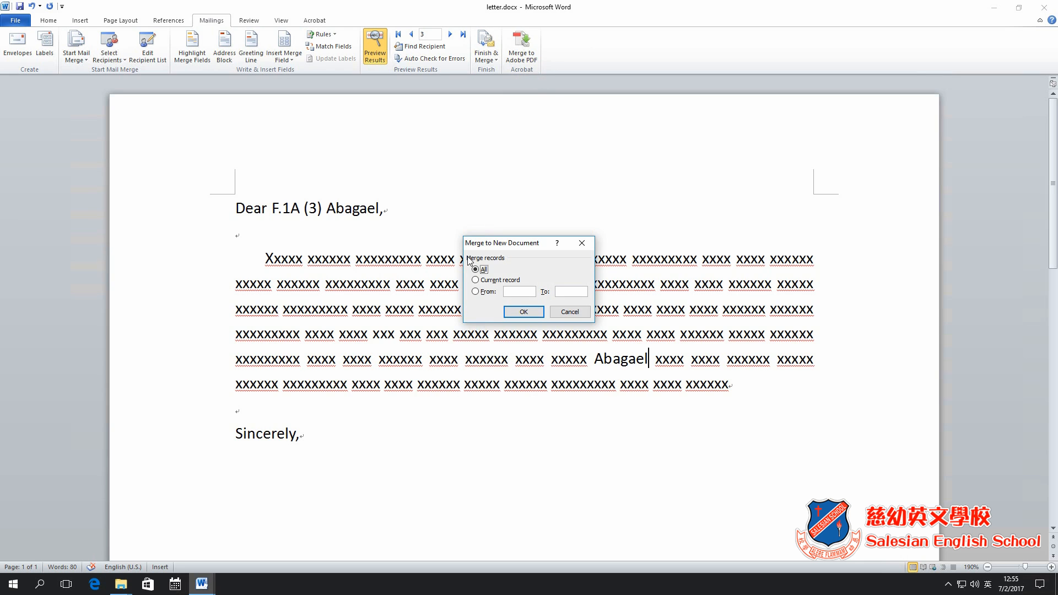
click(525, 312)
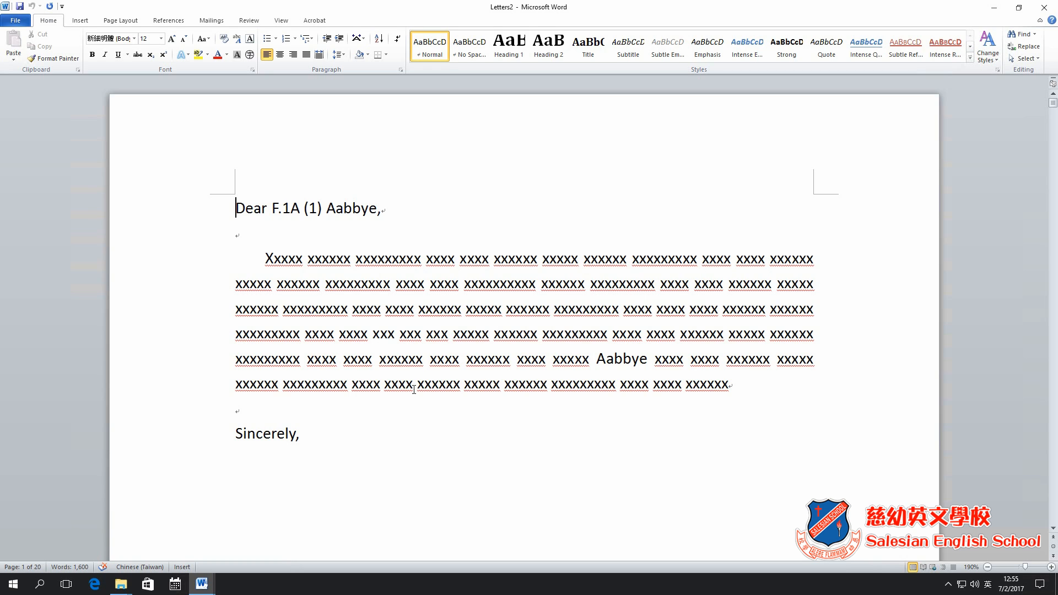
Examine the merged letters from the first page to the last, checking the class, number and name in each
mouse_move(205, 587)
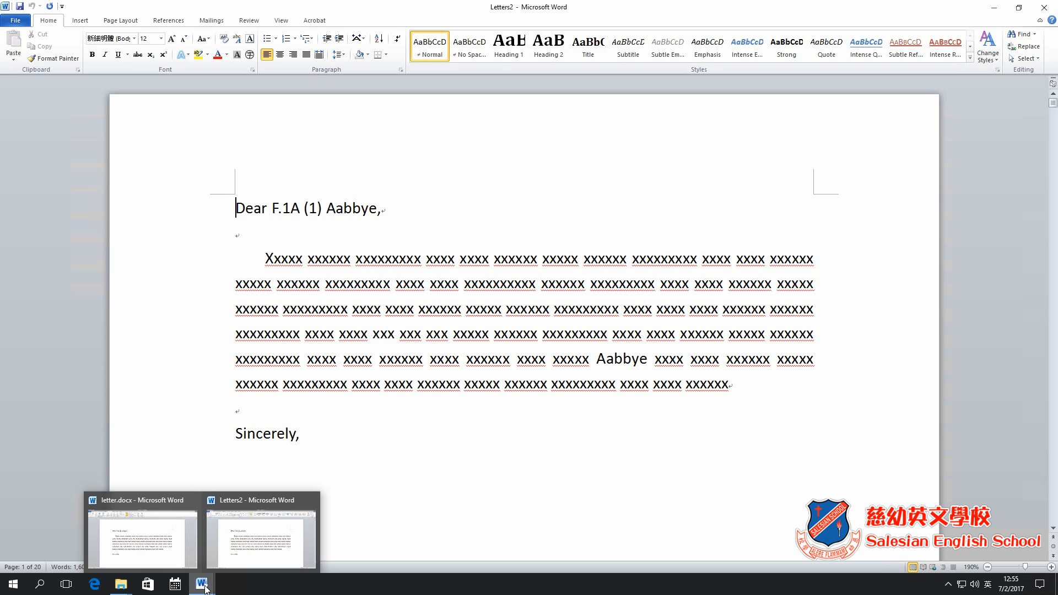
click(163, 553)
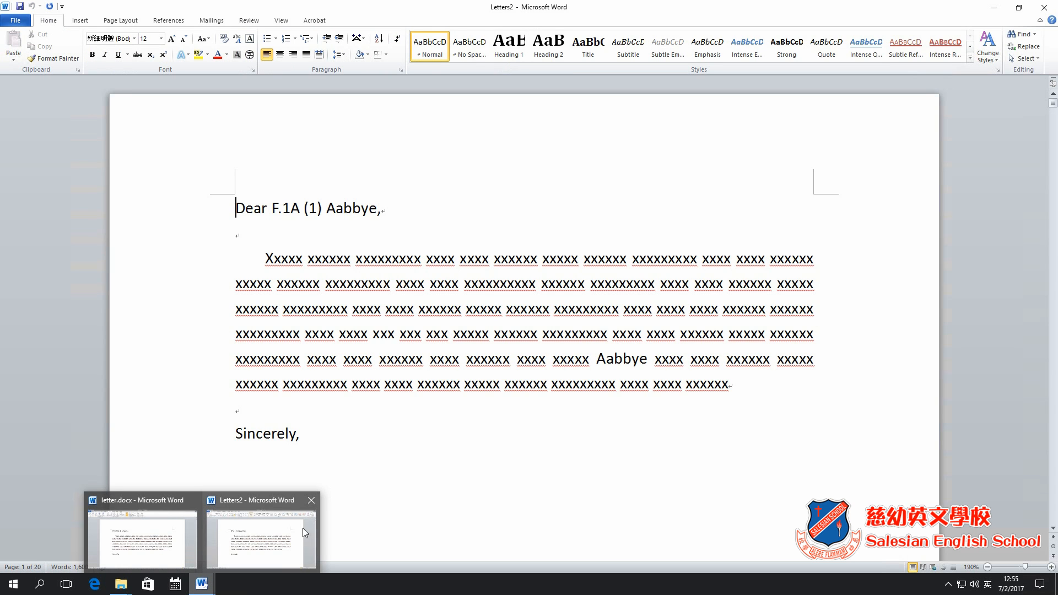
click(406, 409)
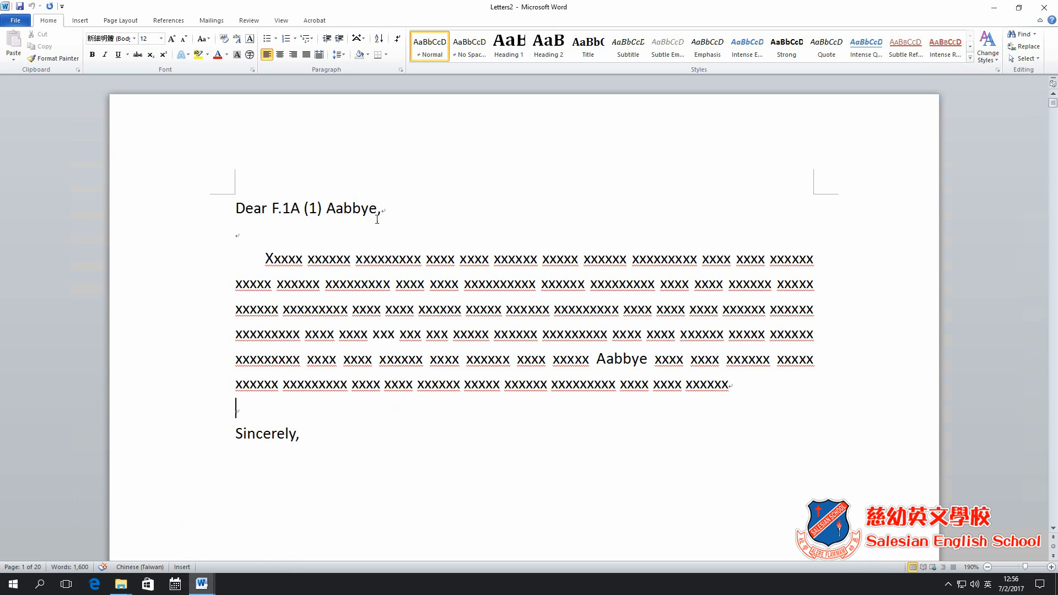
drag(283, 208, 303, 209)
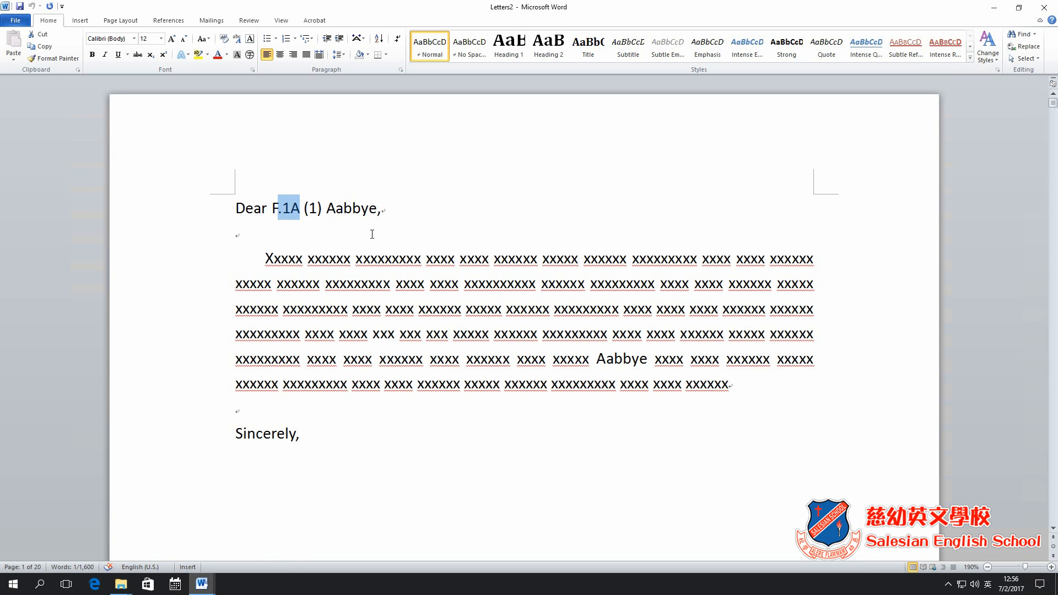
click(353, 208)
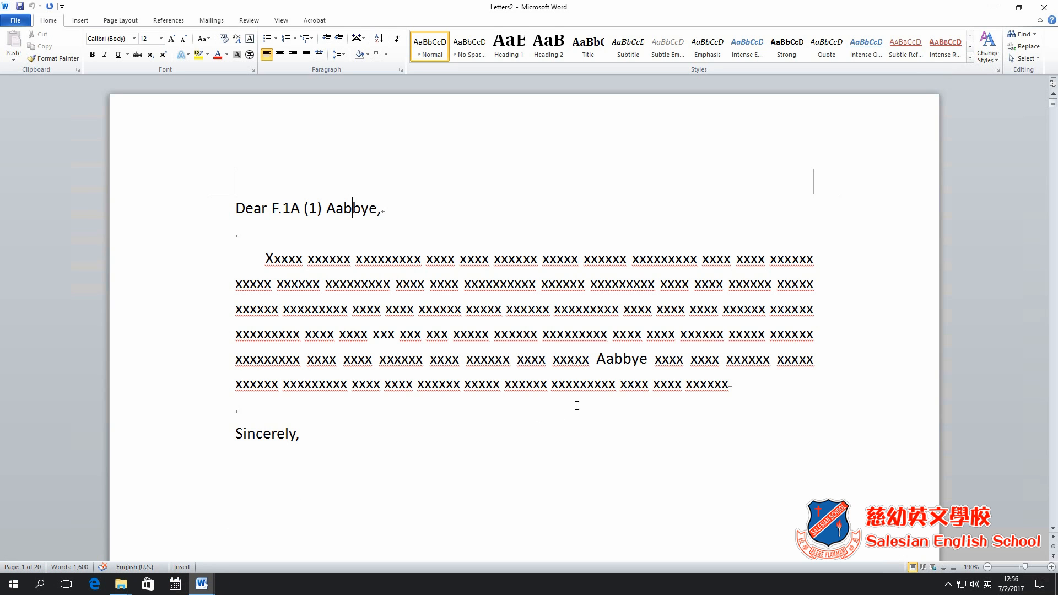
scroll(971, 306, down, 8)
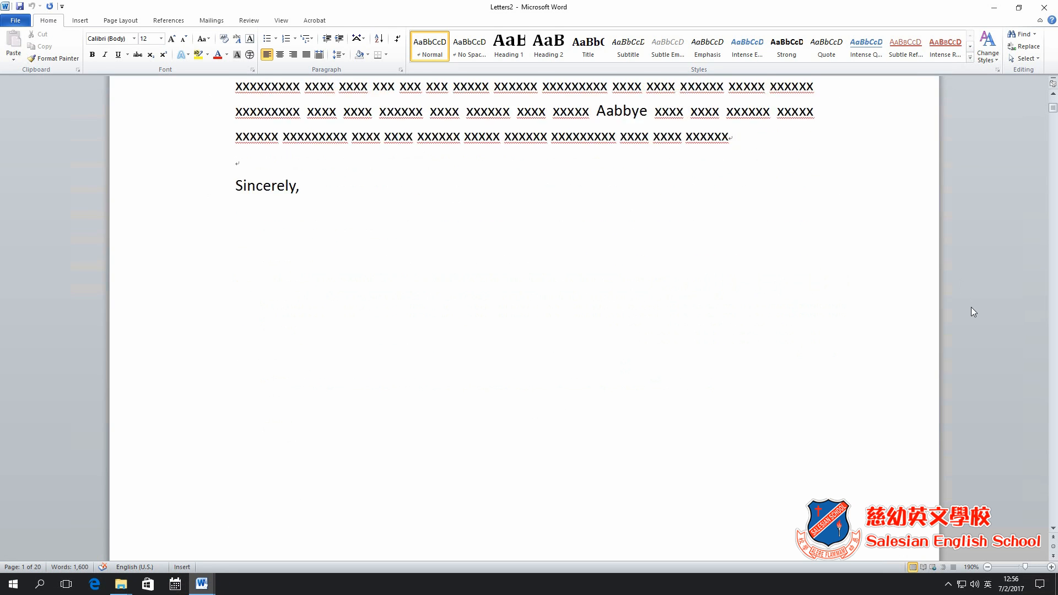
scroll(970, 303, down, 8)
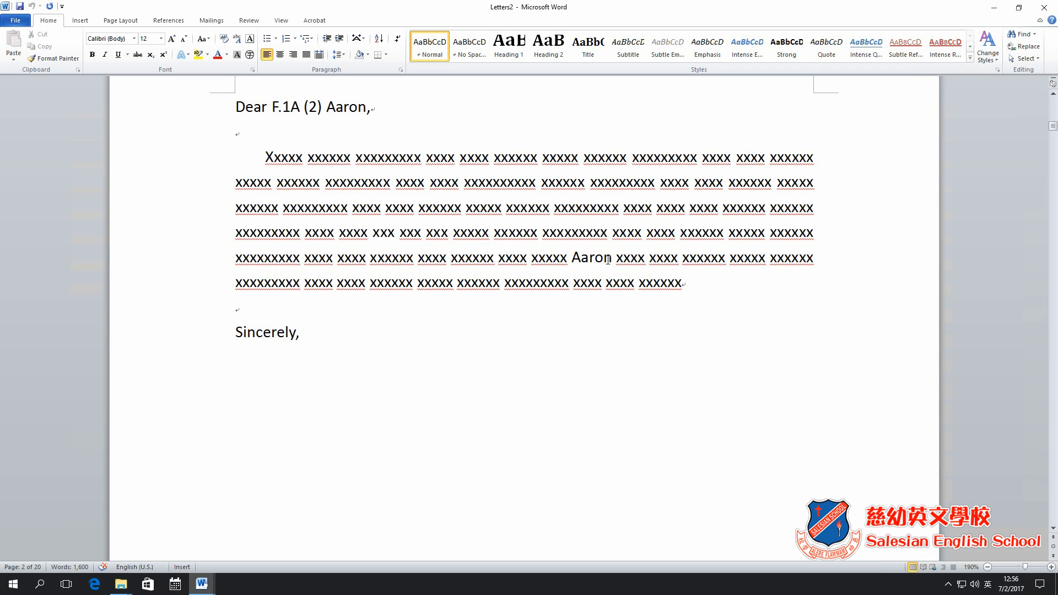
scroll(788, 270, down, 15)
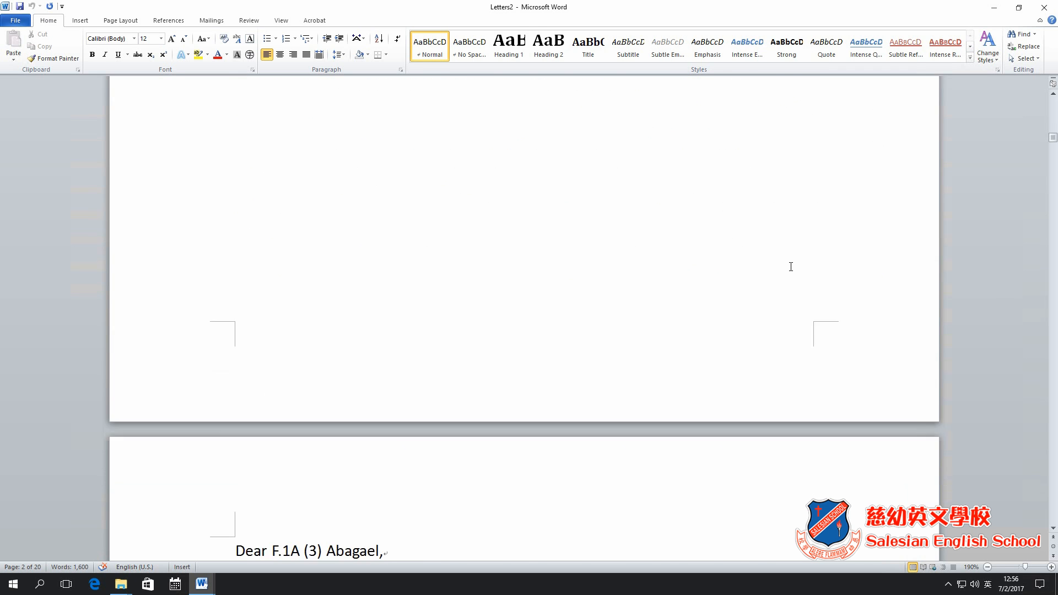
scroll(722, 253, down, 15)
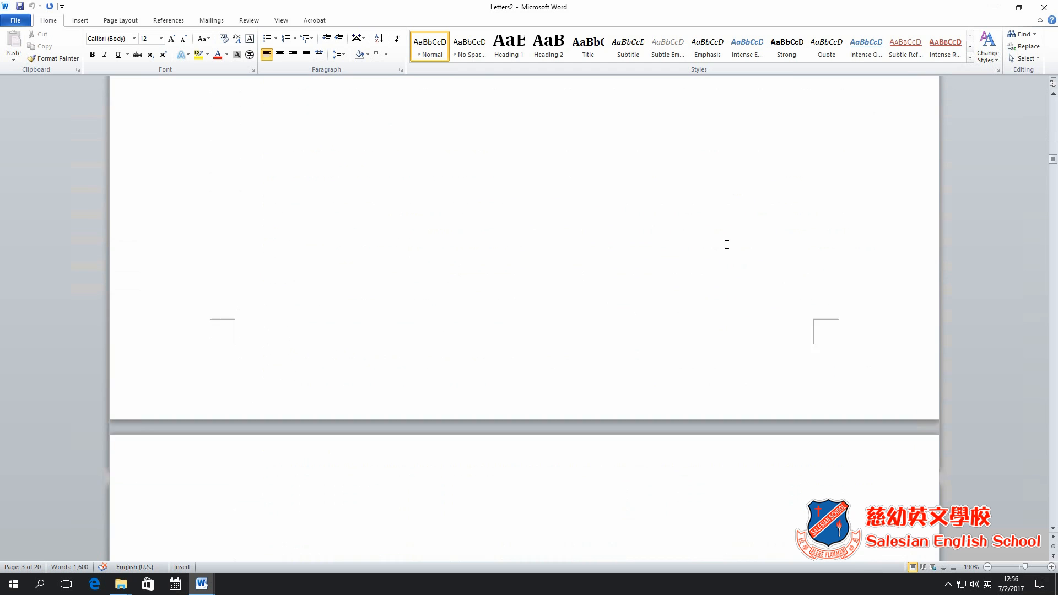
scroll(433, 172, up, 3)
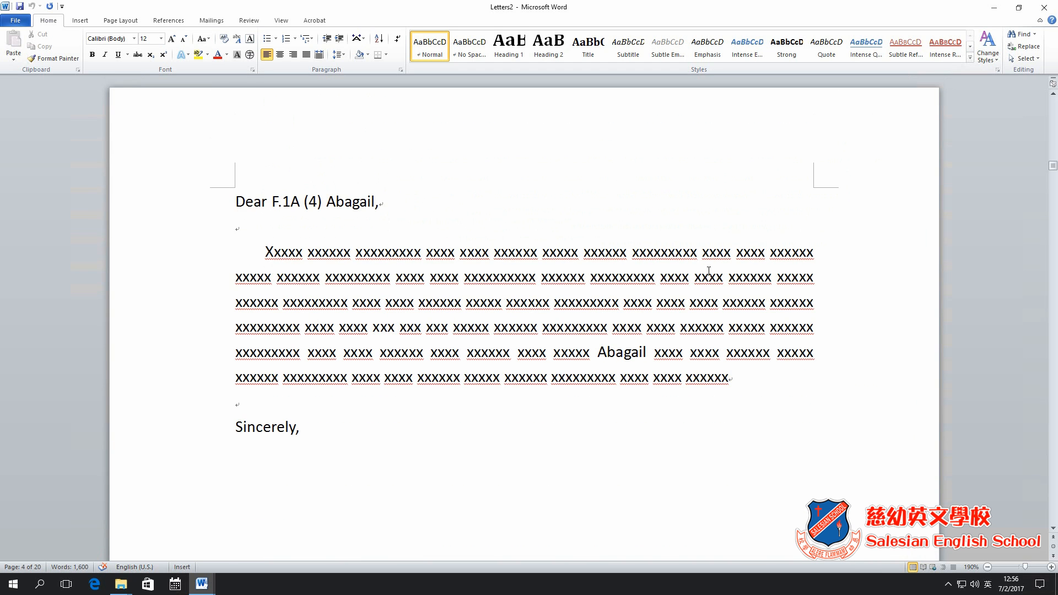
scroll(711, 264, down, 15)
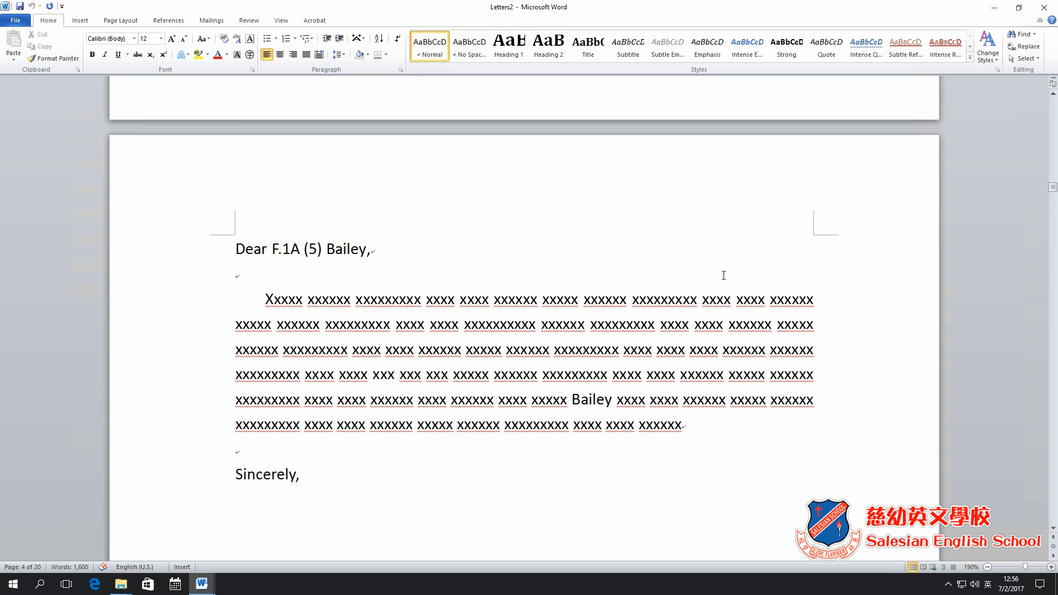
key(ctrl+End)
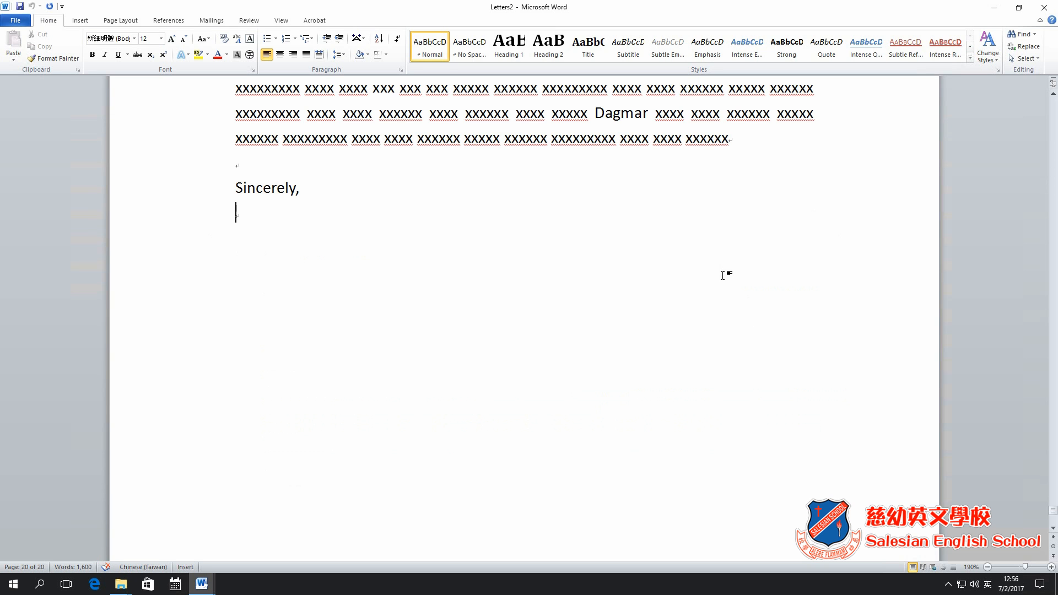
scroll(725, 275, up, 3)
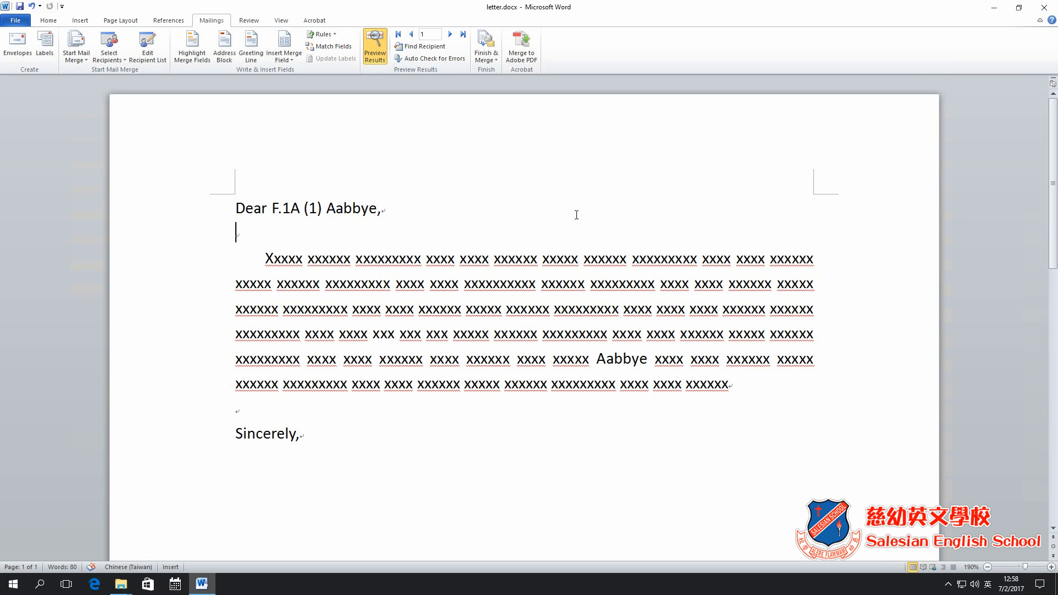
View the whole page of letter.docx at 70% to check how much of it the letter fills
click(988, 567)
click(988, 567)
click(987, 567)
click(987, 567)
click(988, 567)
click(988, 567)
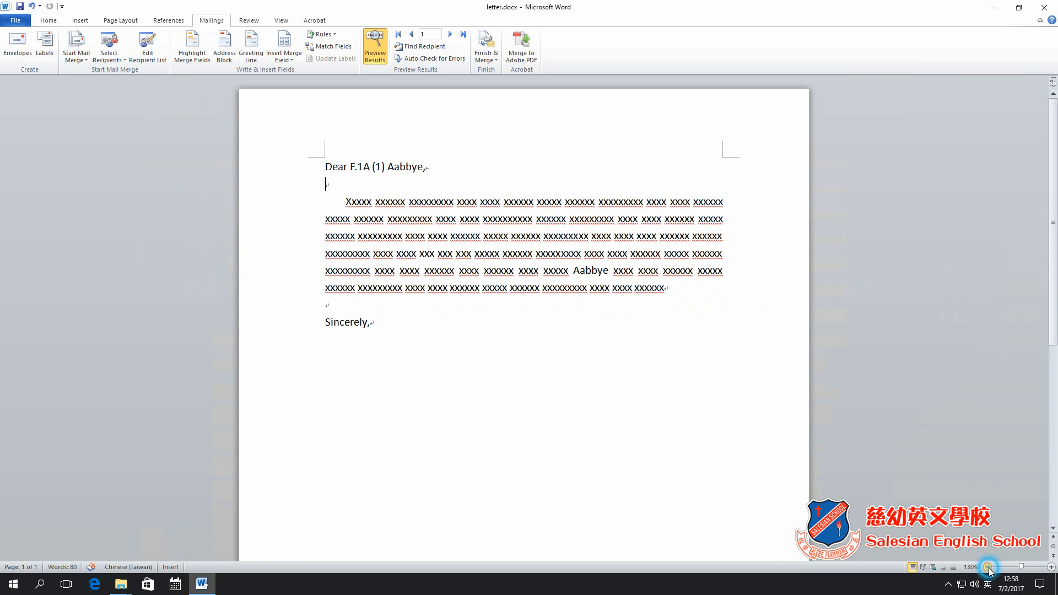
click(987, 567)
click(988, 567)
click(988, 567)
click(987, 567)
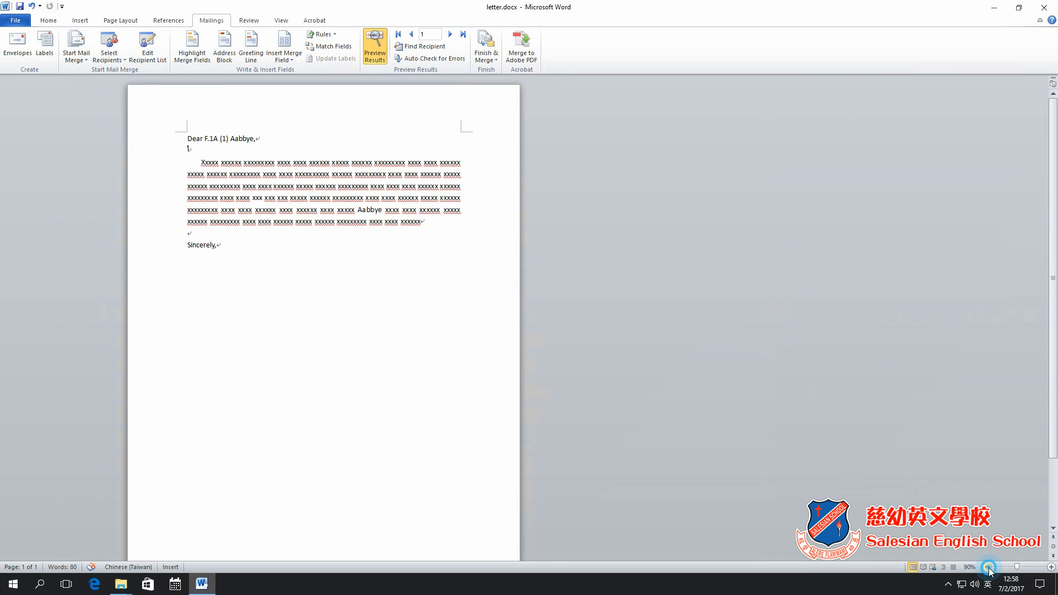
click(987, 567)
click(988, 567)
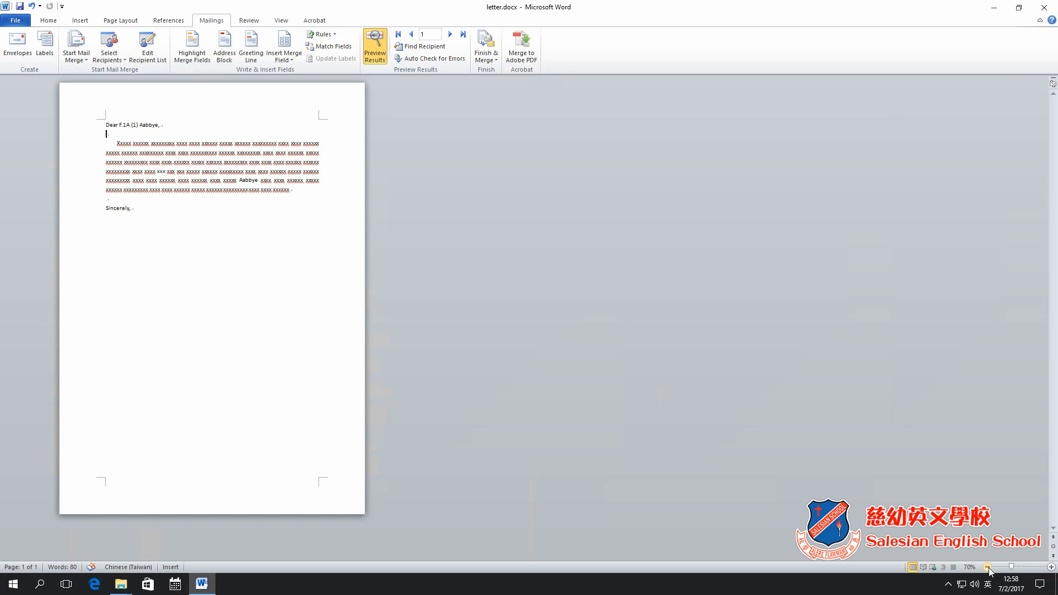
Add eight blank lines below the closing "Sincerely," in letter.docx
click(1051, 567)
click(1051, 567)
click(1051, 567)
click(1051, 567)
click(1051, 568)
click(1051, 567)
click(1051, 567)
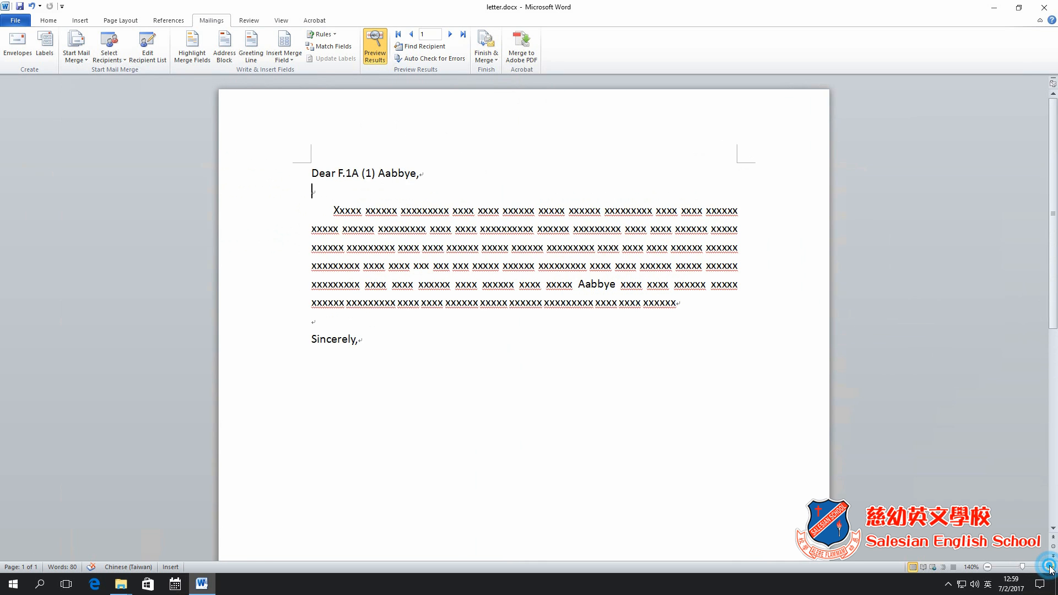
click(1051, 567)
click(375, 358)
key(Return)
key(Return)
key(Return)
key(Return)
key(Return)
key(Return)
key(Return)
key(Return)
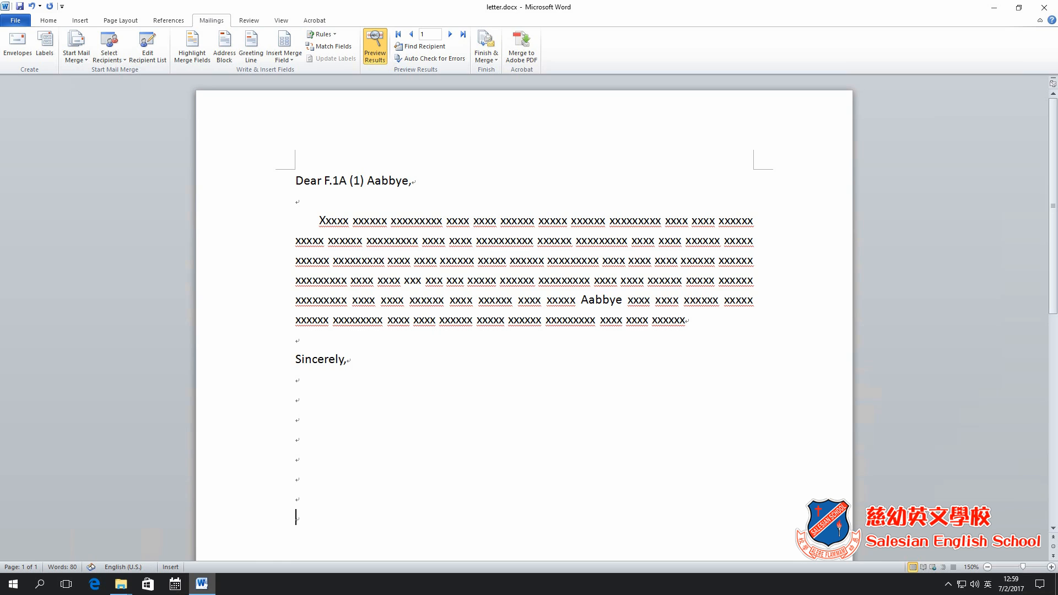
scroll(389, 334, down, 3)
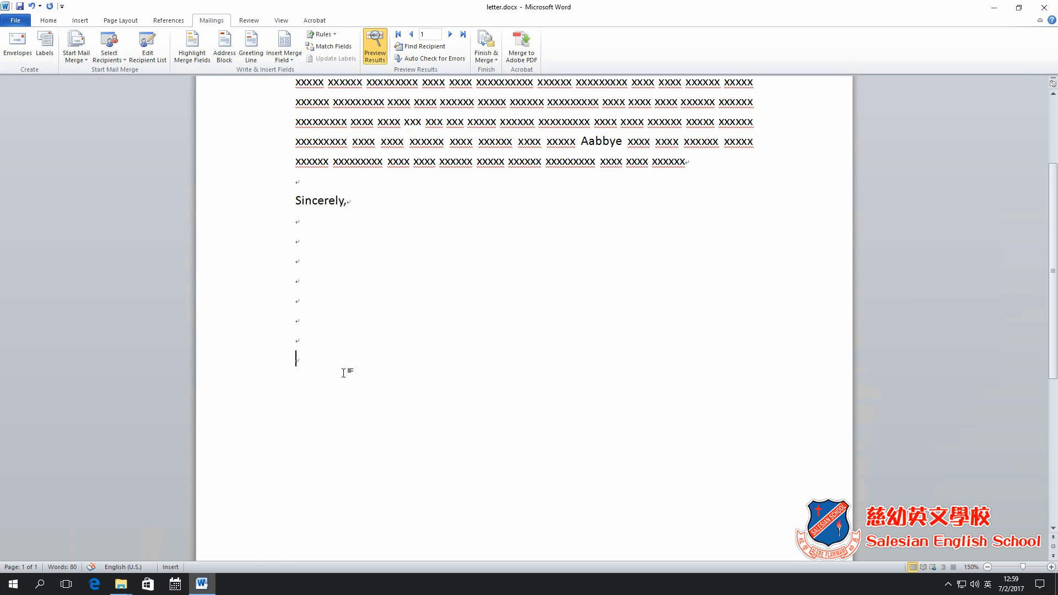
Turn off the results preview and check the Class, No and Name merge fields in the greeting line
click(301, 279)
scroll(678, 279, up, 2)
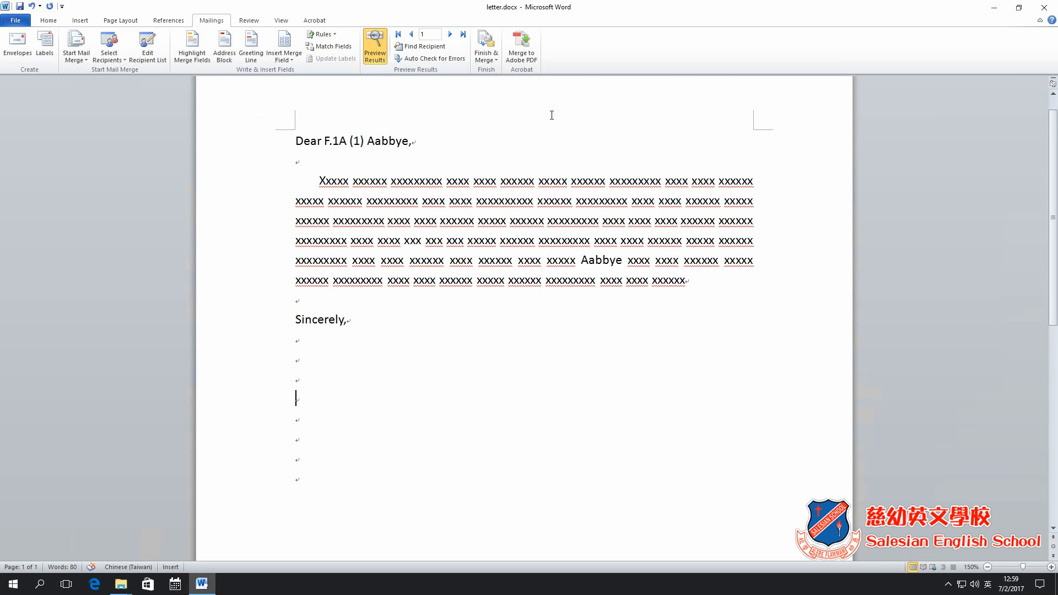
click(375, 57)
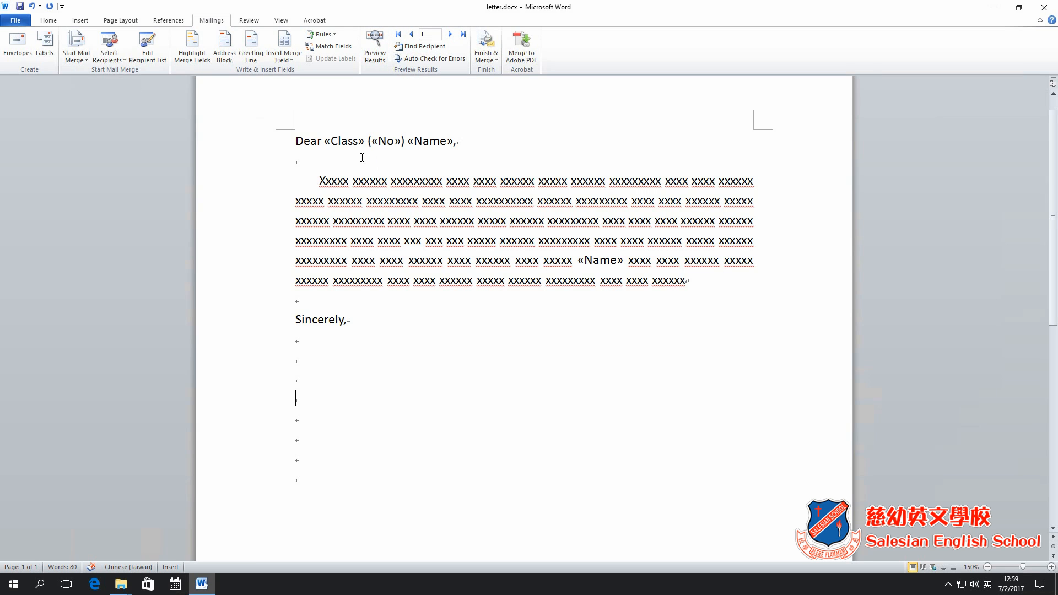
click(343, 140)
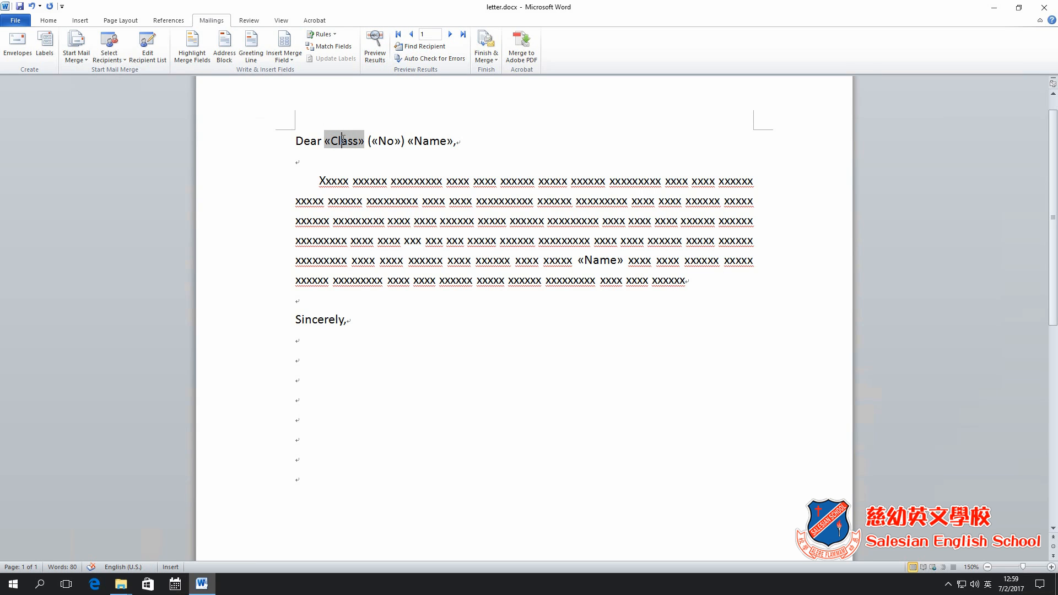
click(385, 140)
click(430, 141)
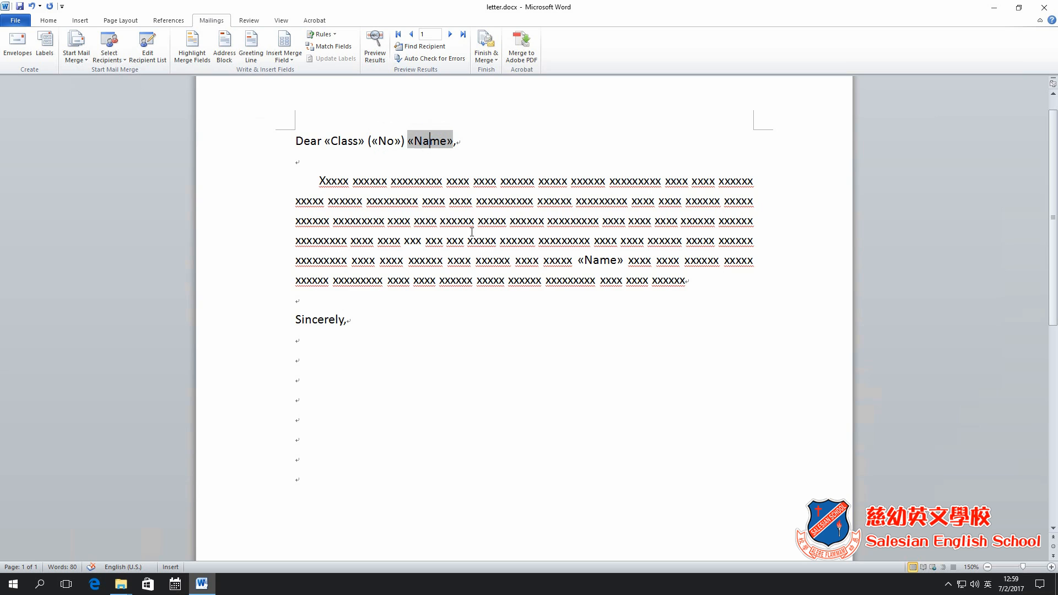
Insert a Next Record rule on the fourth blank line below "Sincerely,"
click(301, 398)
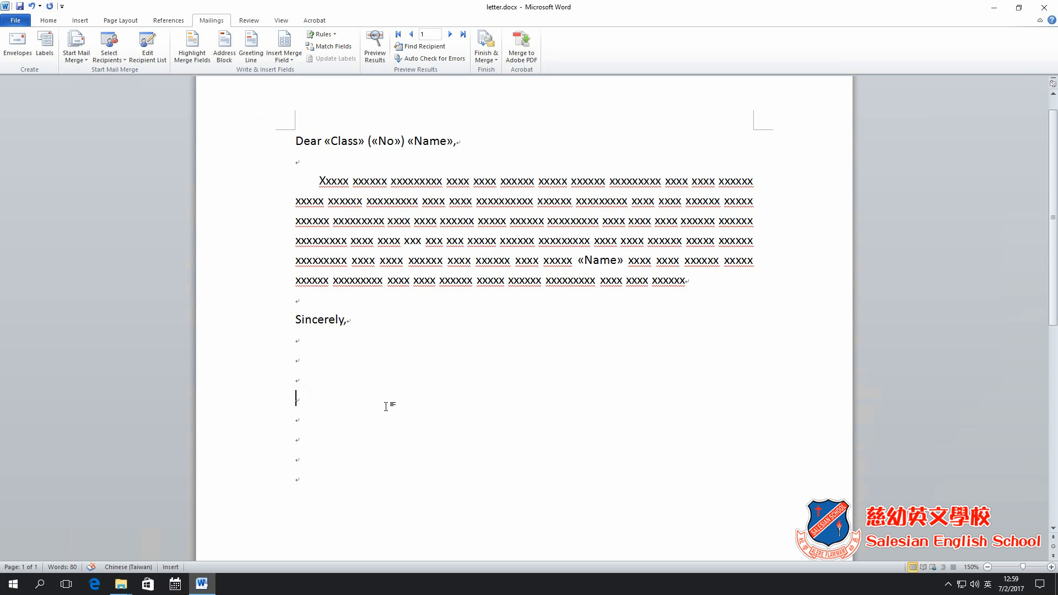
click(329, 36)
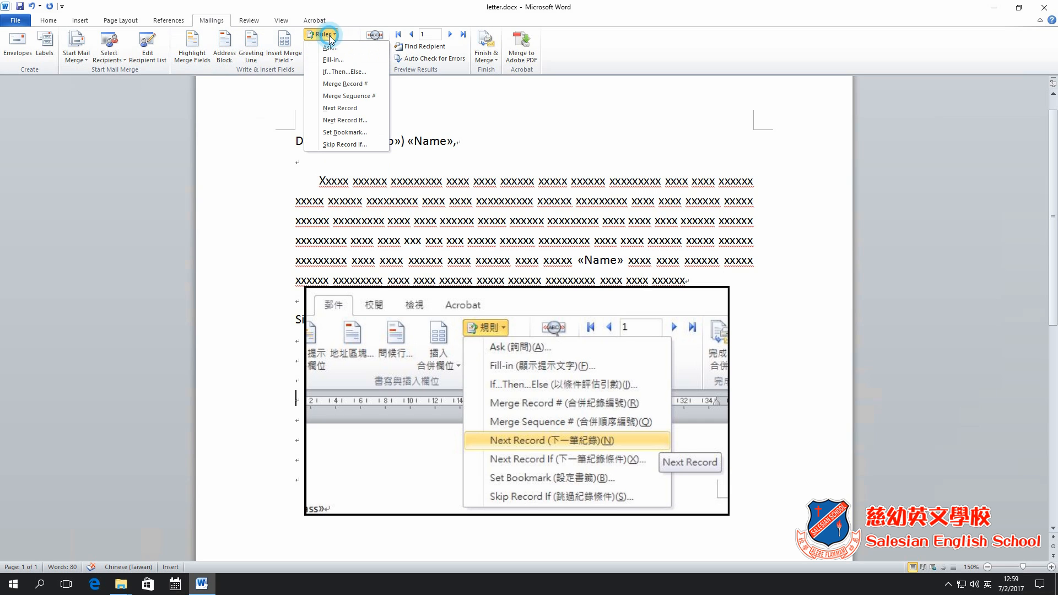
click(342, 108)
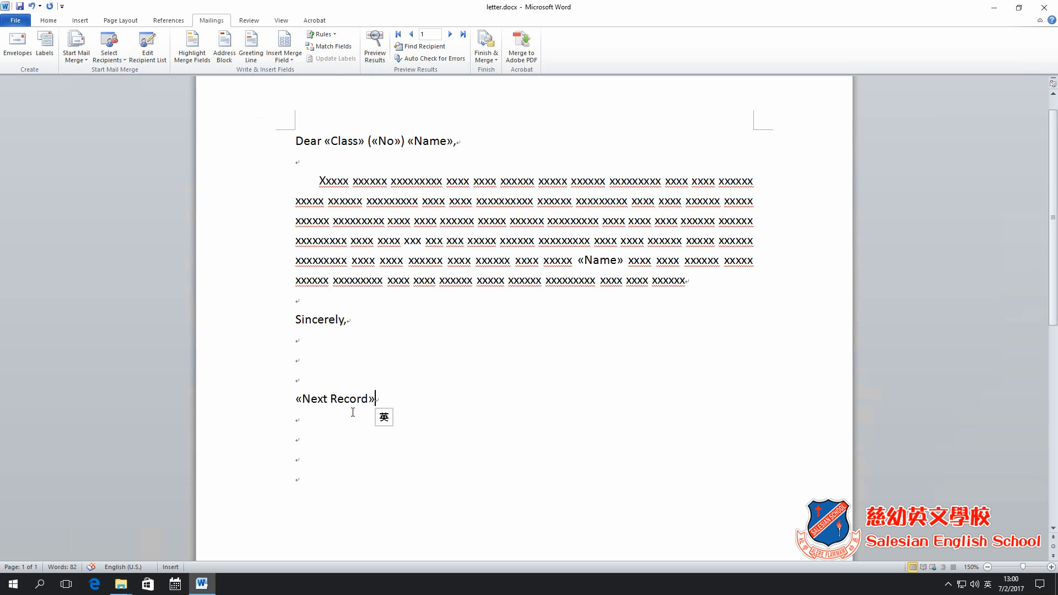
click(337, 398)
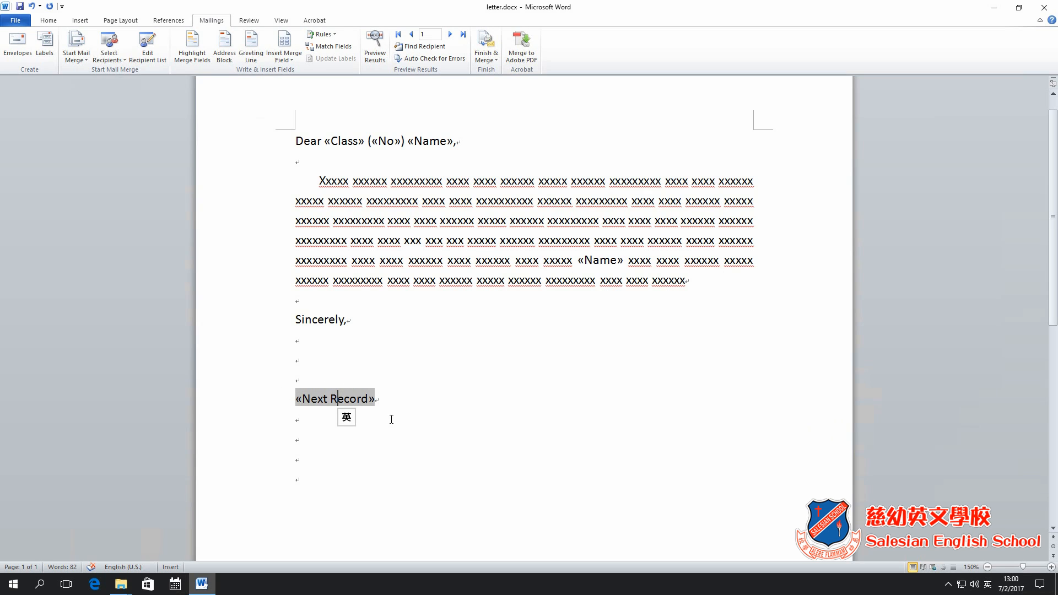
Copy the whole letter from the greeting through "Sincerely," and paste it with source formatting on the last blank line below the Next Record field
click(432, 397)
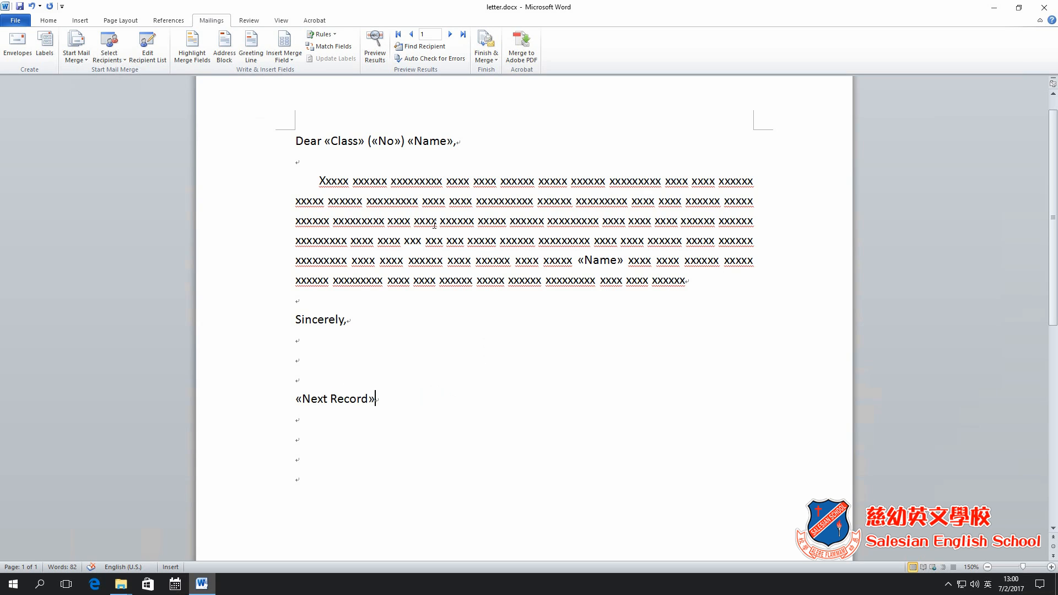
drag(267, 145, 268, 326)
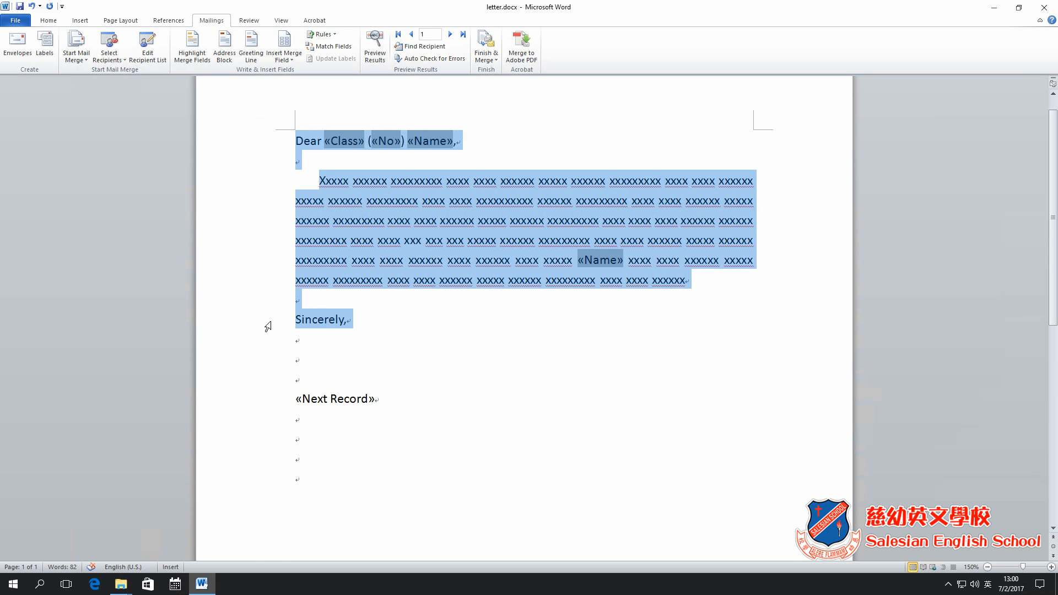
right_click(458, 203)
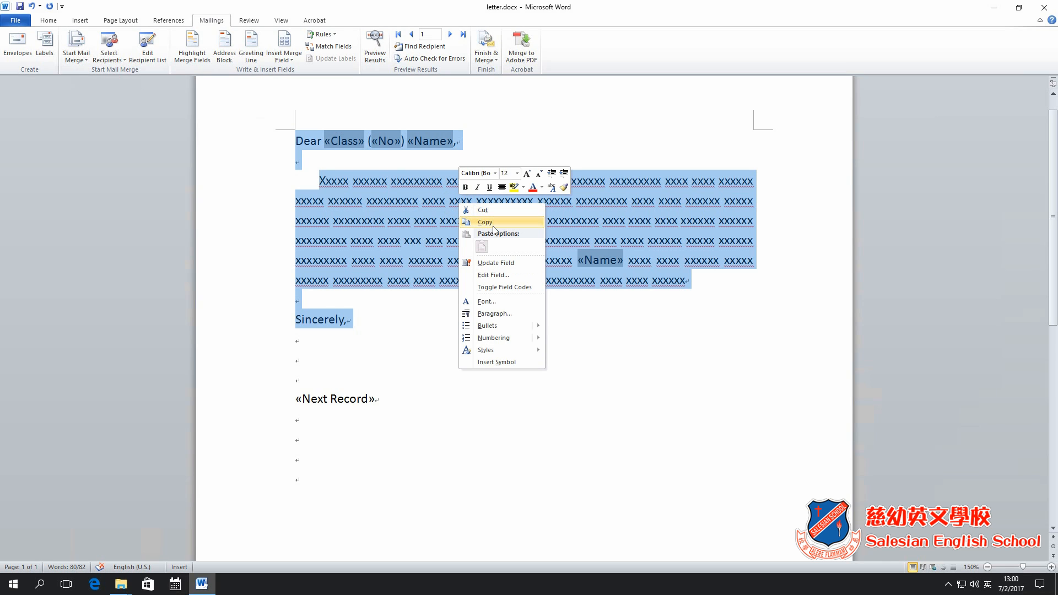
click(494, 224)
scroll(520, 204, down, 3)
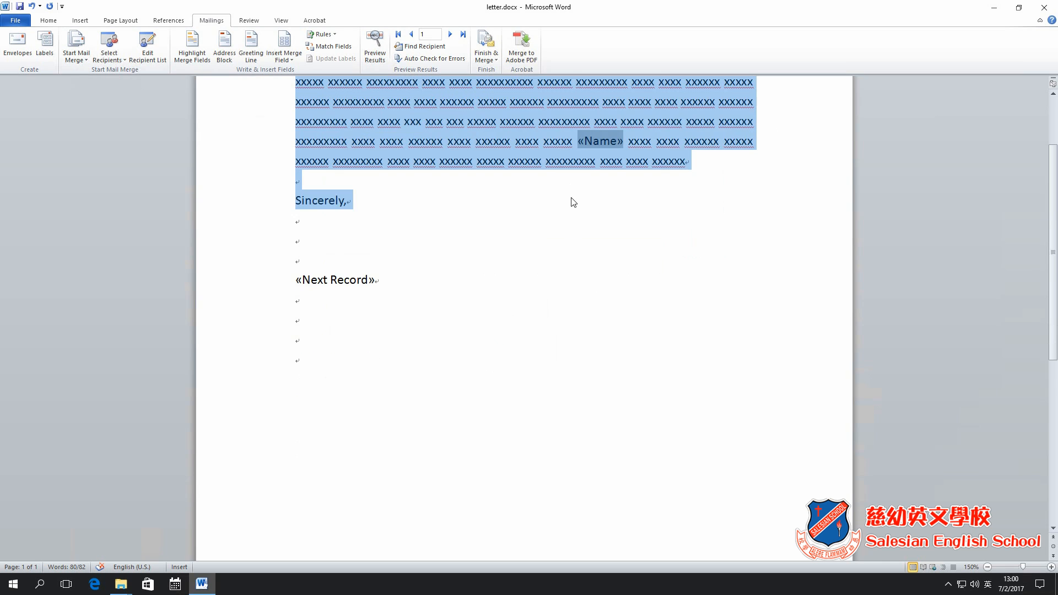
click(316, 362)
right_click(317, 362)
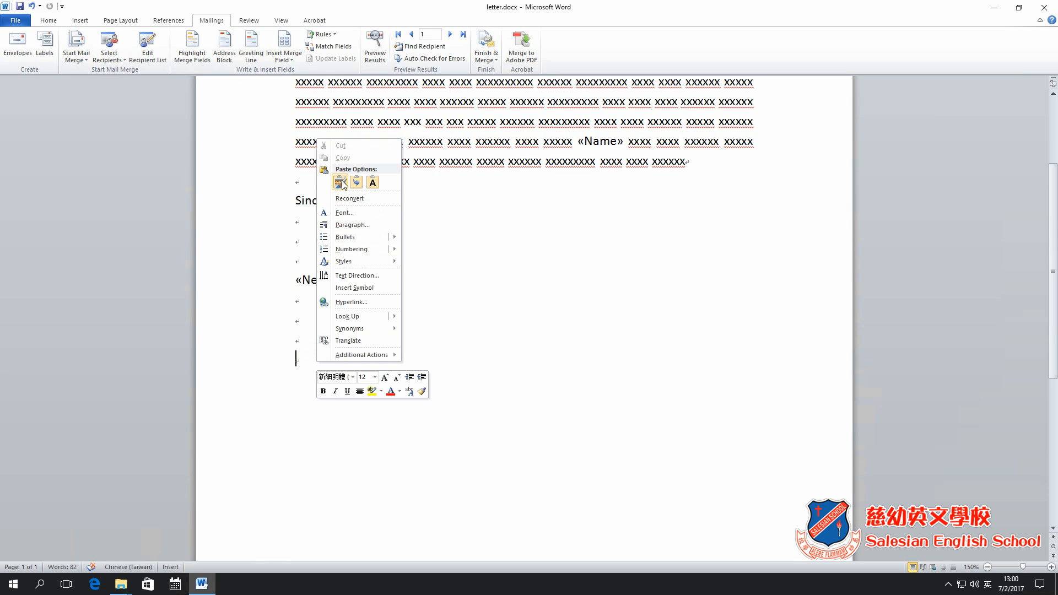
click(340, 182)
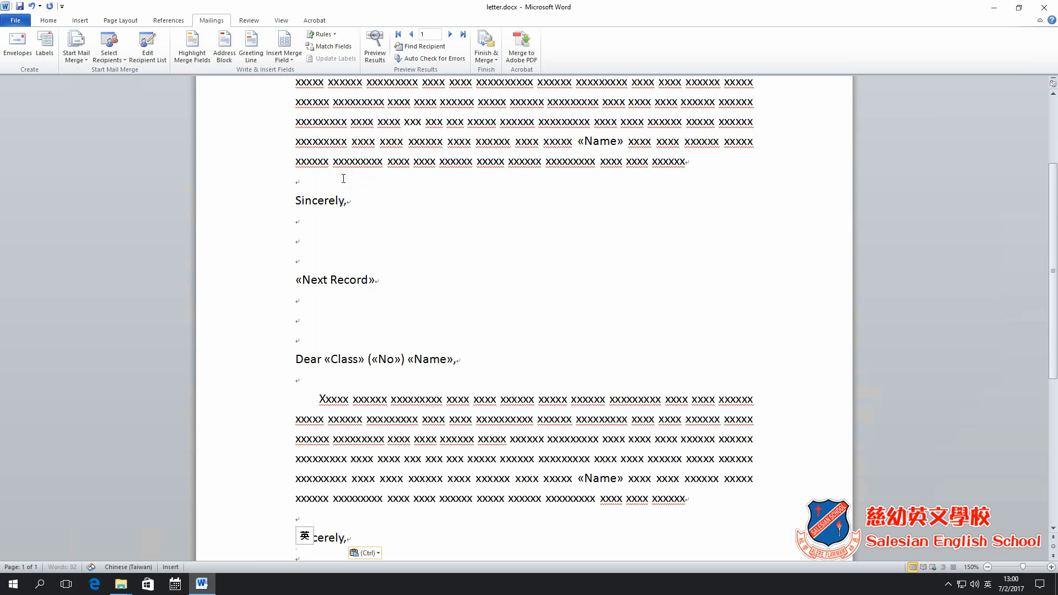
scroll(588, 312, down, 2)
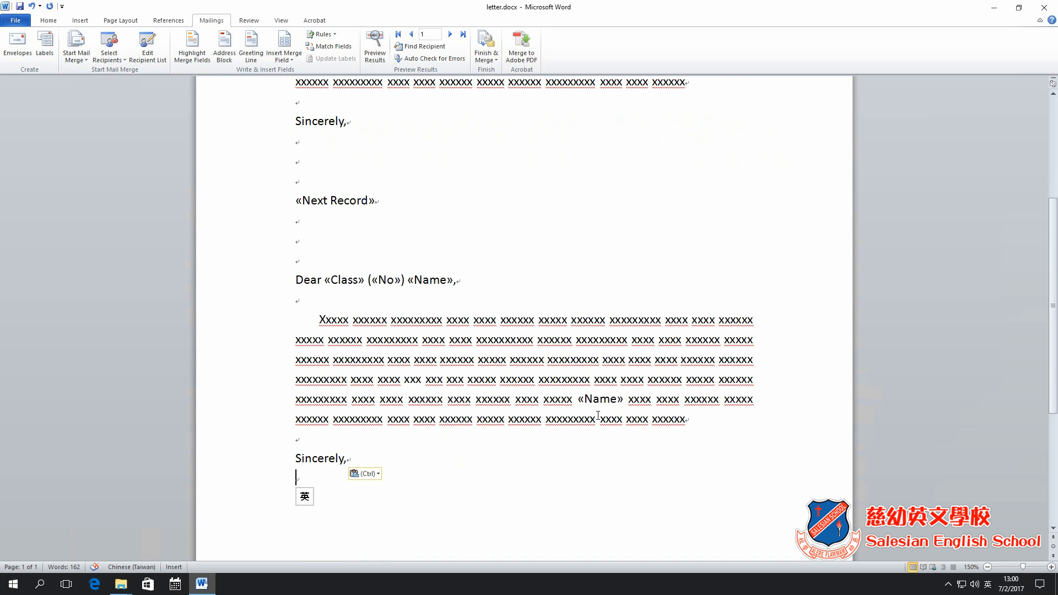
Preview the merge results and check the class, number and name in both letters on the page
click(346, 280)
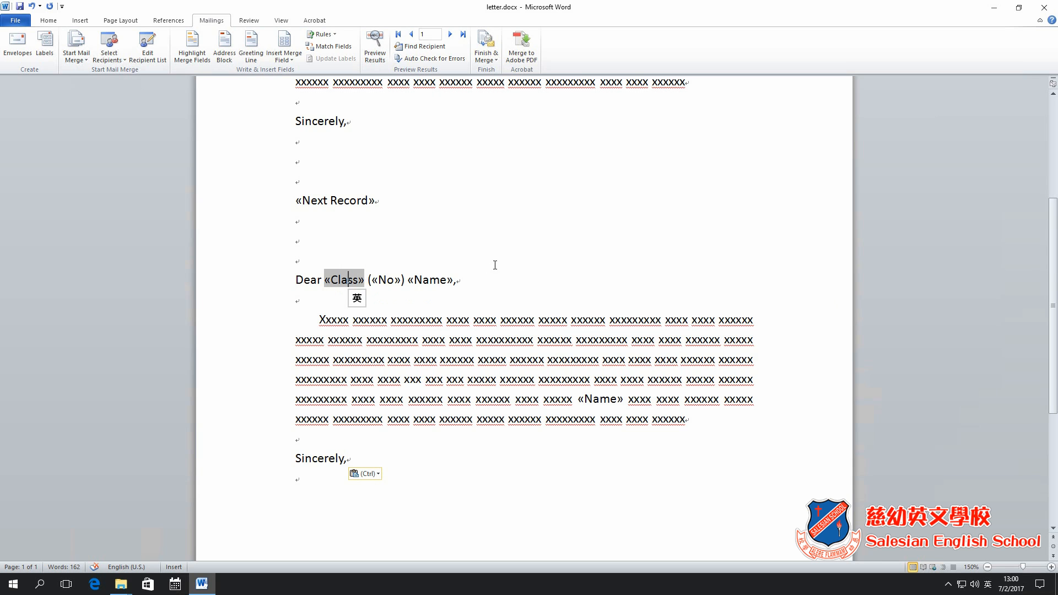
scroll(495, 265, up, 2)
click(542, 263)
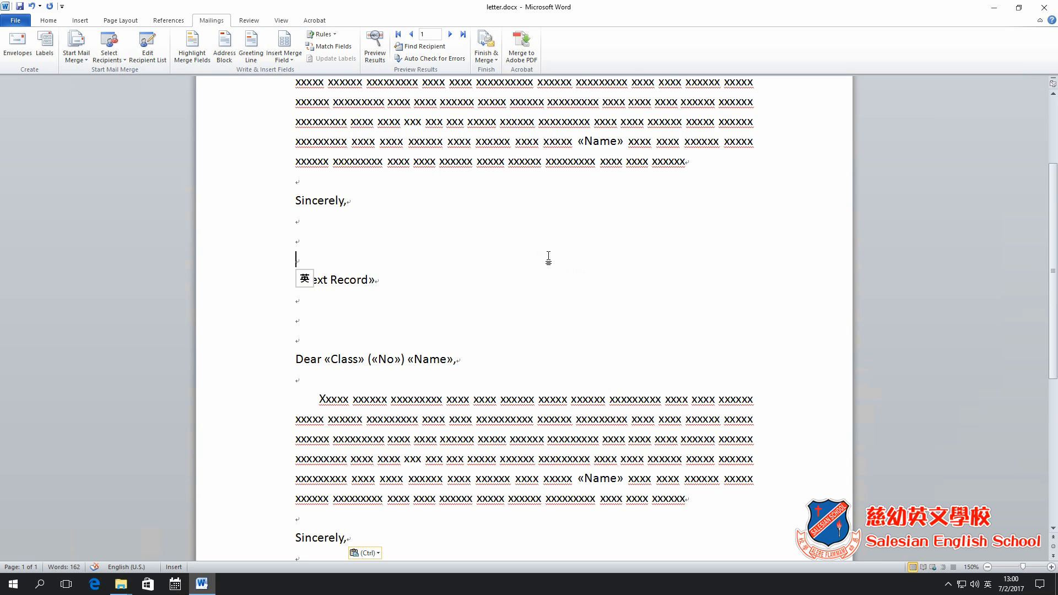
click(374, 52)
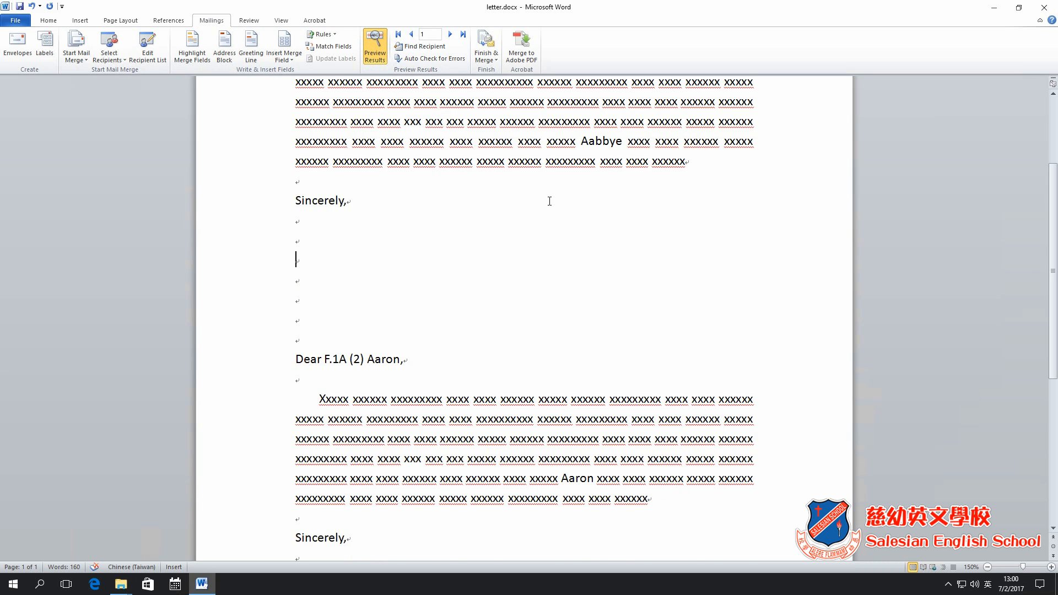
scroll(549, 201, up, 2)
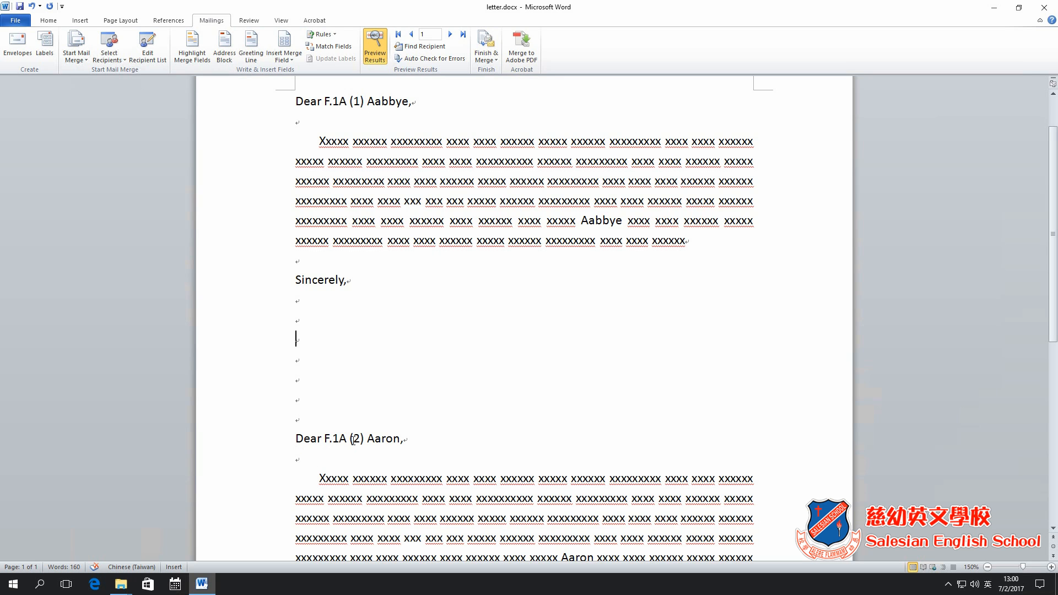
scroll(514, 374, down, 5)
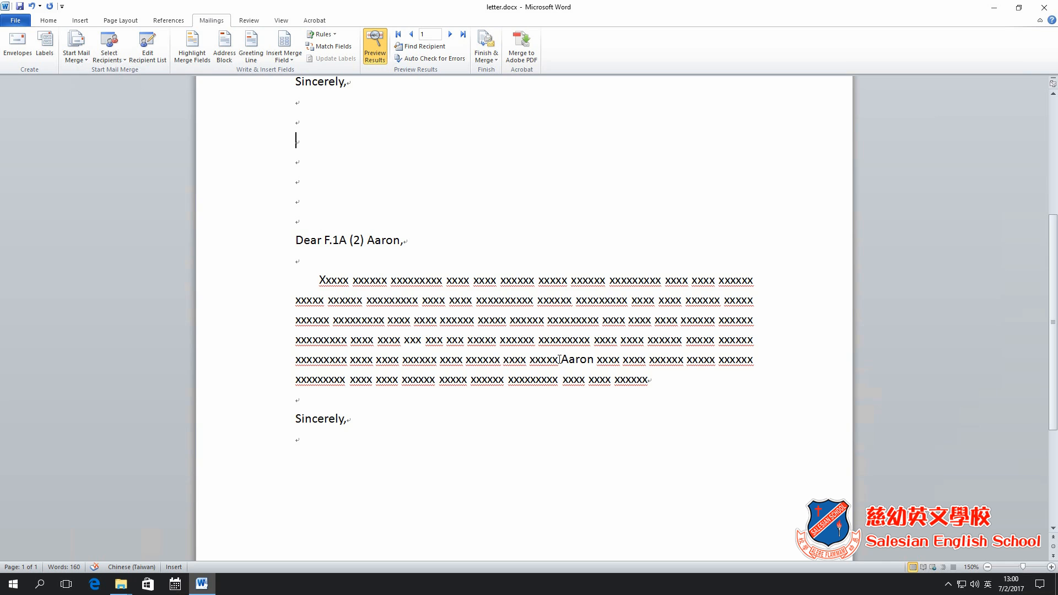
scroll(560, 358, down, 5)
scroll(560, 357, up, 12)
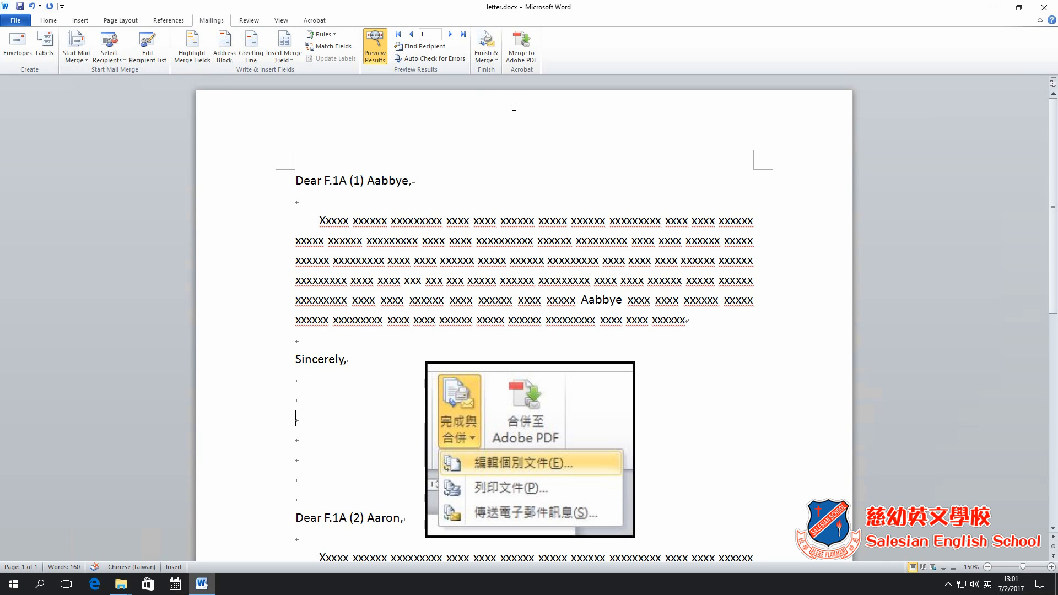
Finish the merge by generating individual letters for all records in a new document
click(491, 60)
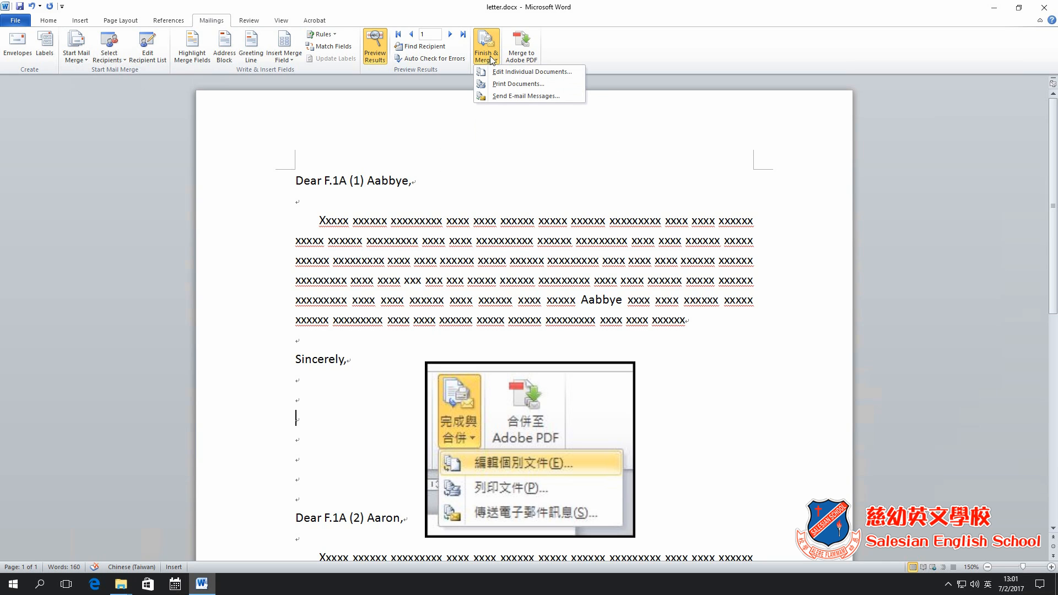
click(524, 72)
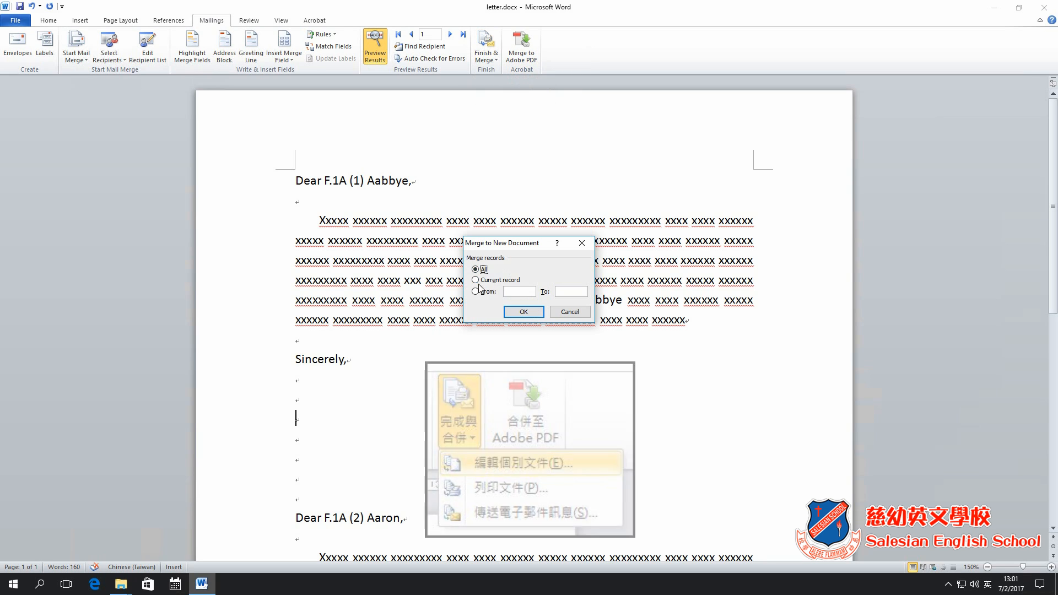
click(533, 313)
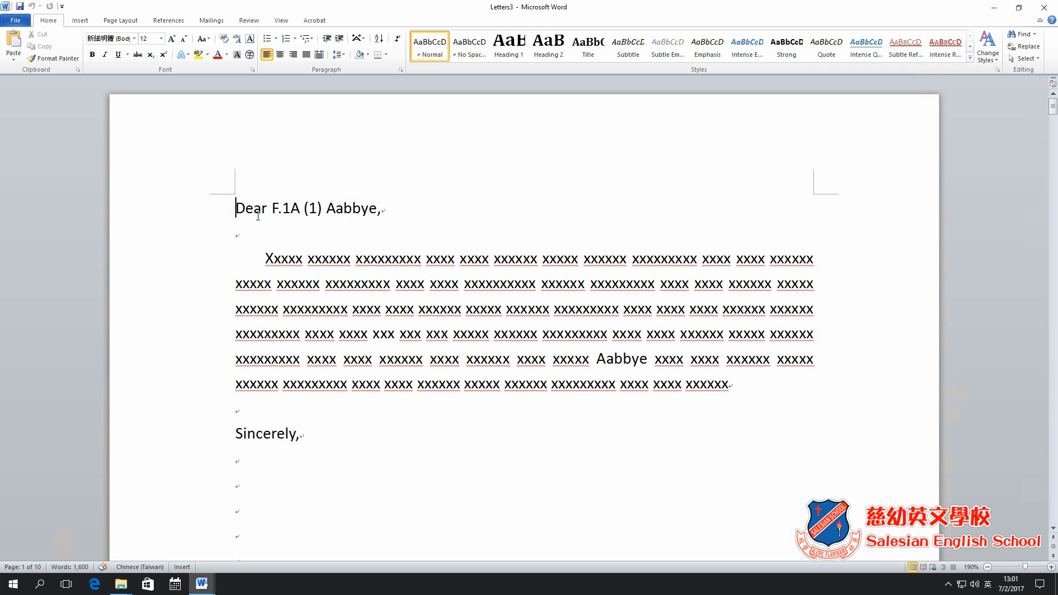
Review the merged letters from the first page to the last, checking that each page holds two consecutive recipients
scroll(516, 278, down, 5)
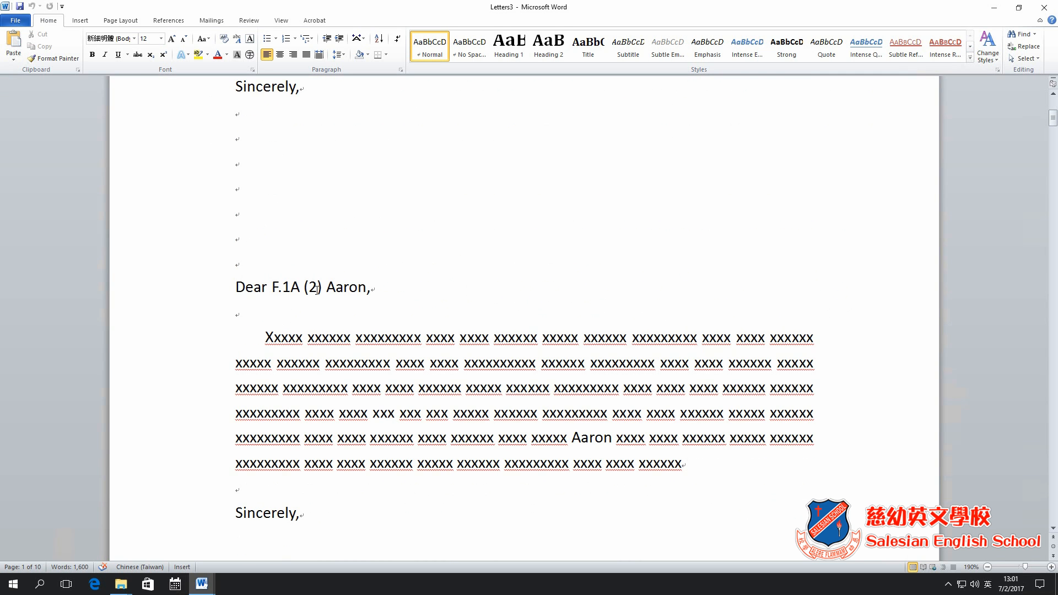
scroll(540, 302, down, 12)
scroll(547, 300, down, 6)
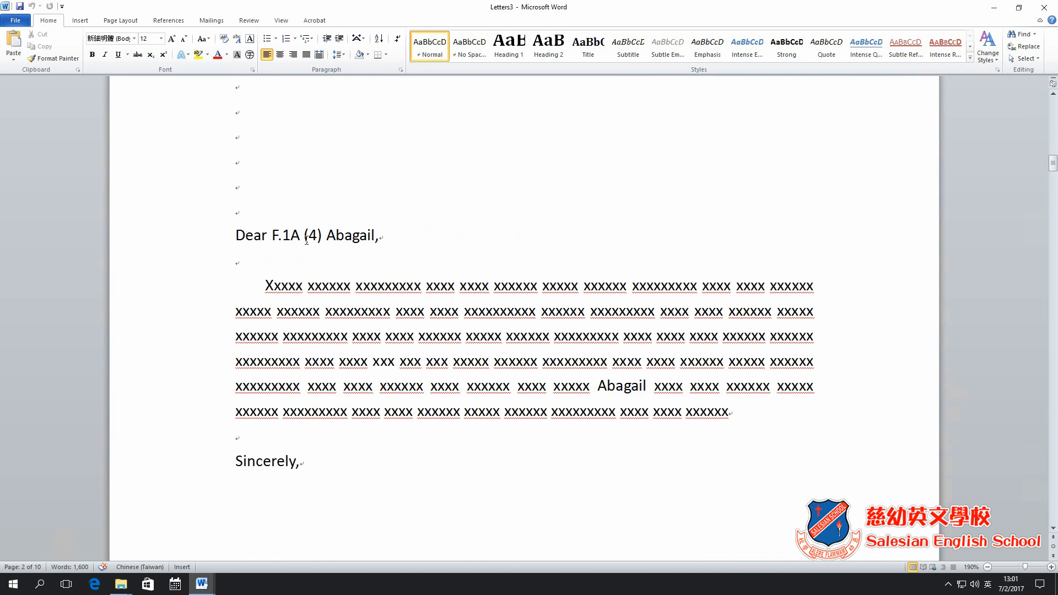
scroll(306, 240, down, 10)
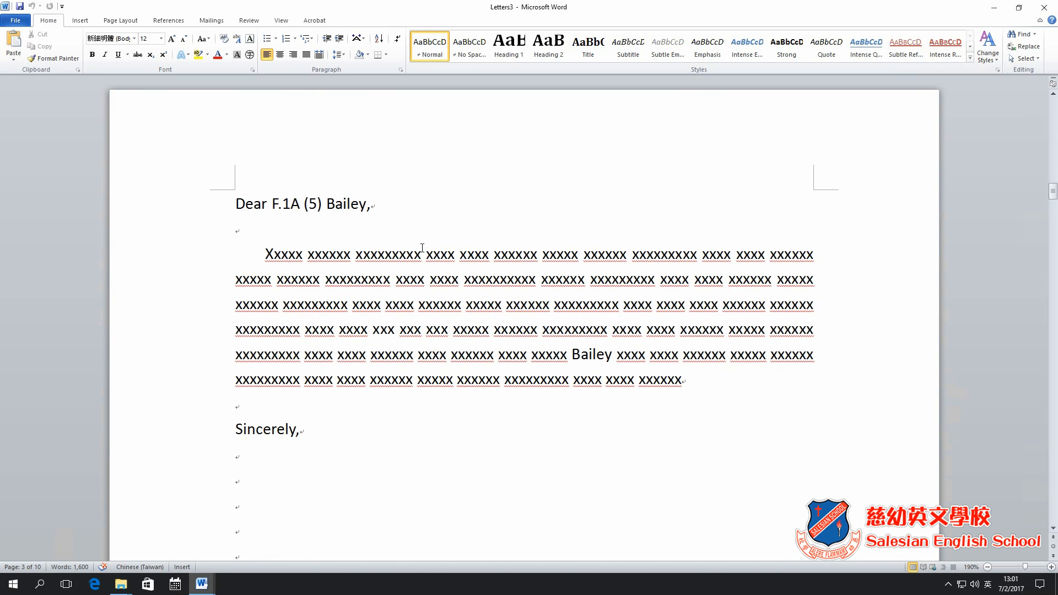
scroll(422, 248, down, 5)
click(449, 337)
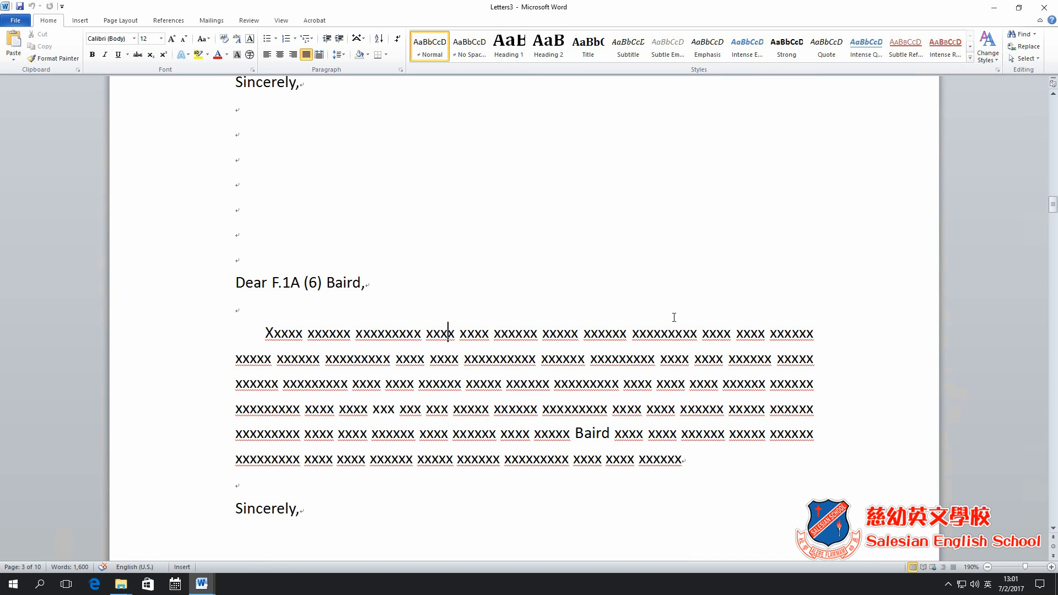
key(ctrl+End)
scroll(610, 287, up, 3)
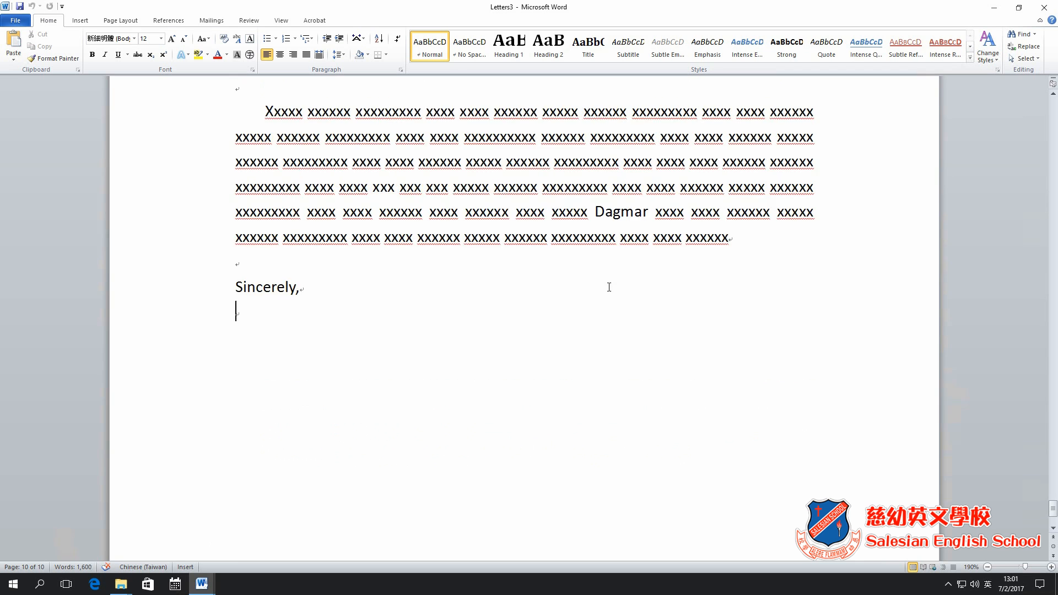
scroll(613, 284, up, 8)
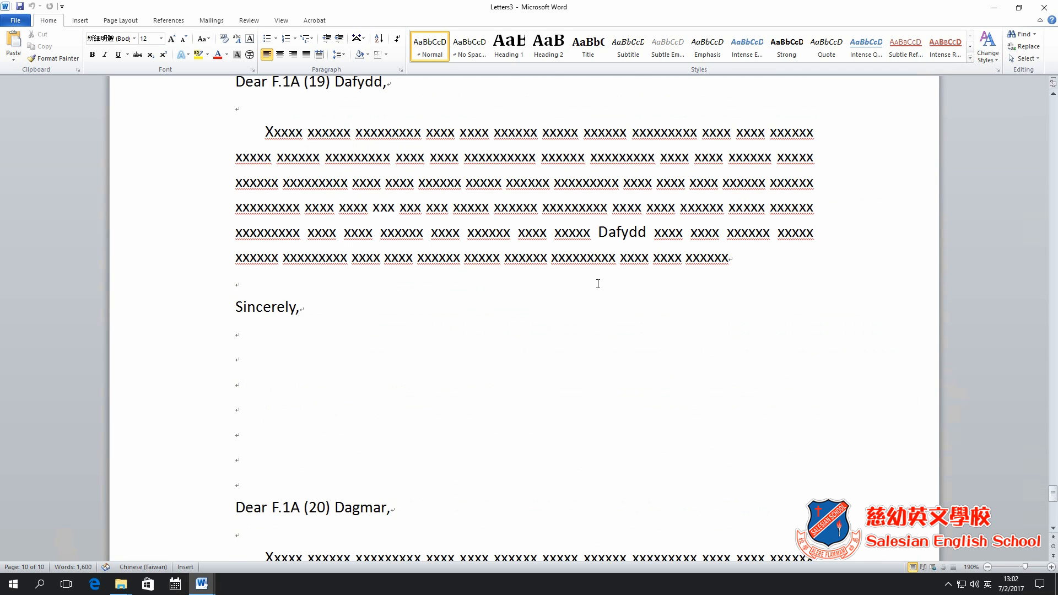